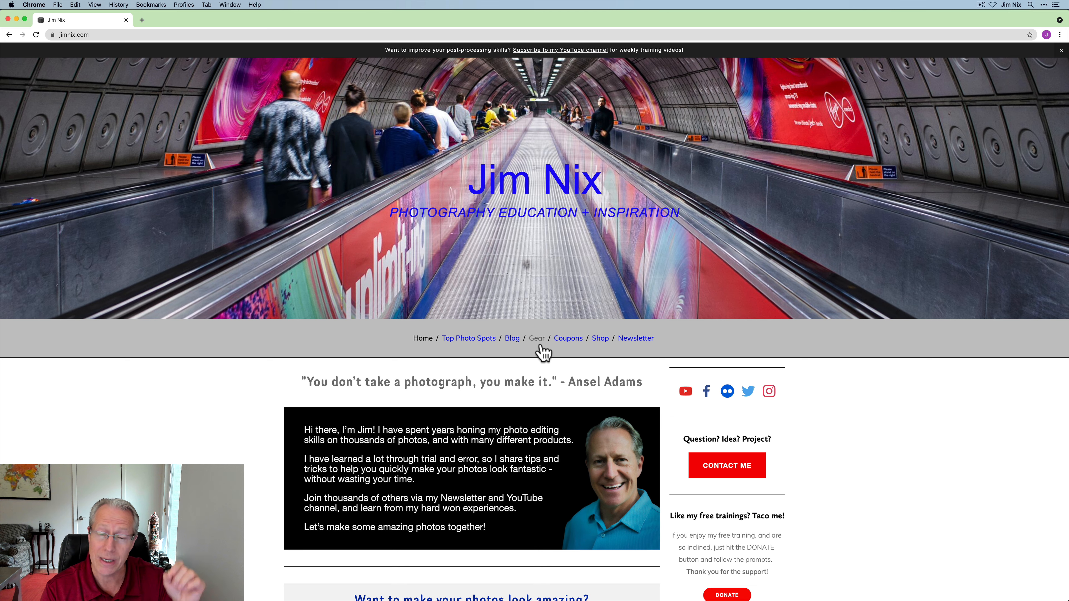
- Look through the software offers on the website's Coupons page and return to the home page
{"action": "left_click", "coordinate": [569, 342]}
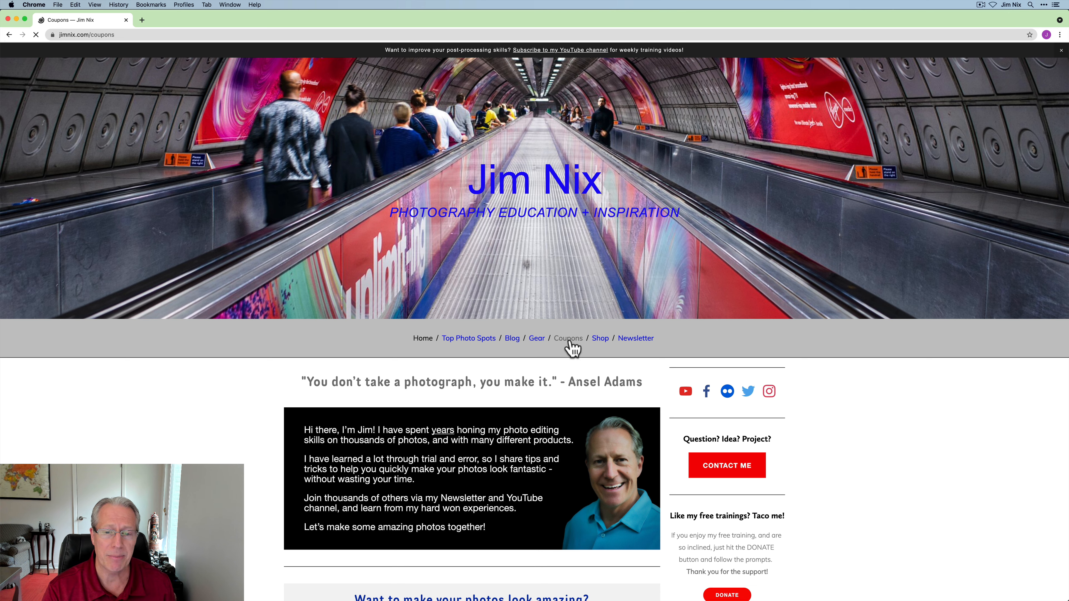
{"action": "scroll", "coordinate": [243, 470], "scroll_direction": "down", "scroll_amount": 10}
{"action": "scroll", "coordinate": [243, 469], "scroll_direction": "down", "scroll_amount": 8}
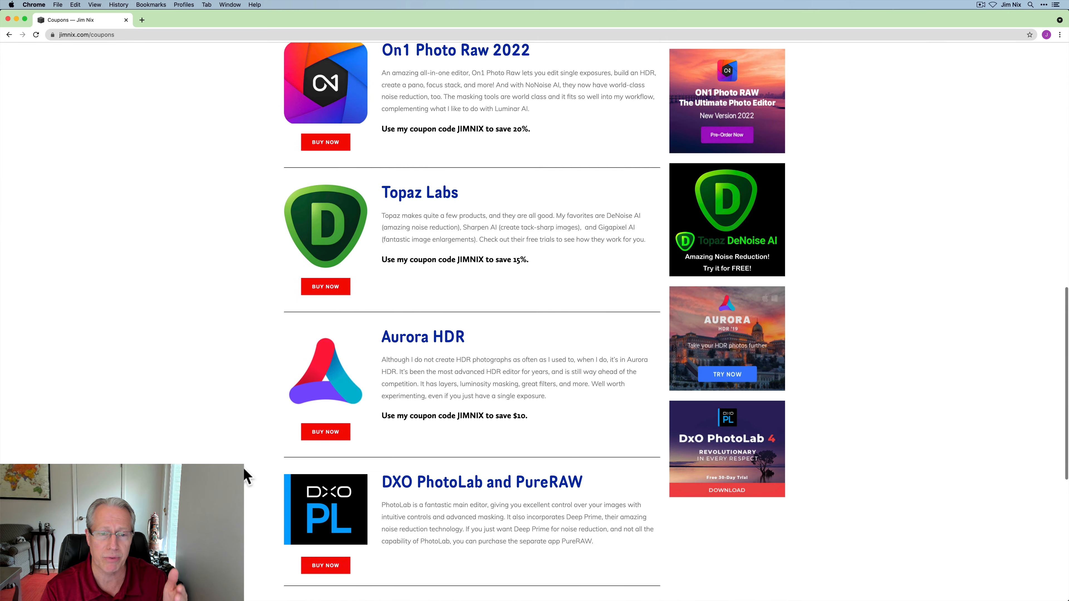
{"action": "scroll", "coordinate": [244, 469], "scroll_direction": "up", "scroll_amount": 20}
{"action": "scroll", "coordinate": [244, 475], "scroll_direction": "up", "scroll_amount": 2}
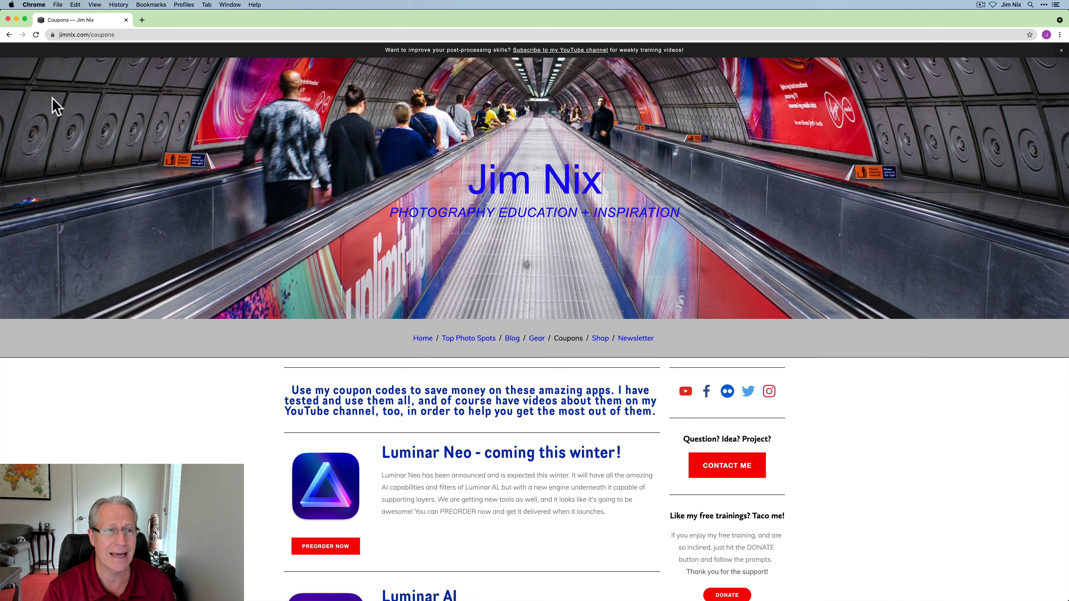
{"action": "left_click", "coordinate": [9, 34]}
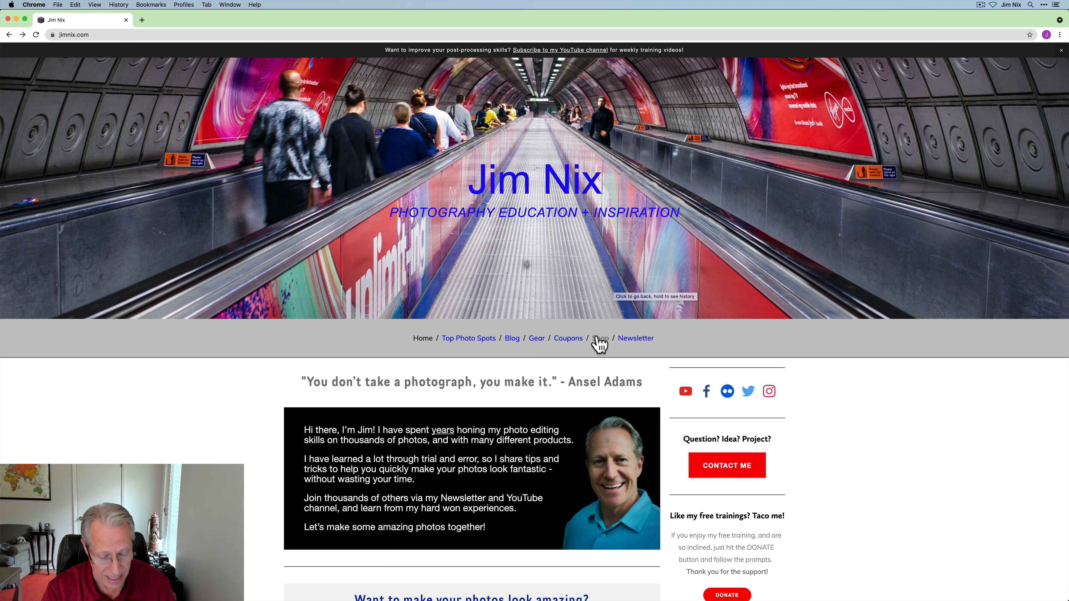
- View the Skypack sky images in Preview and look through the website's Newsletter page in Chrome
{"action": "key", "text": "super+Tab"}
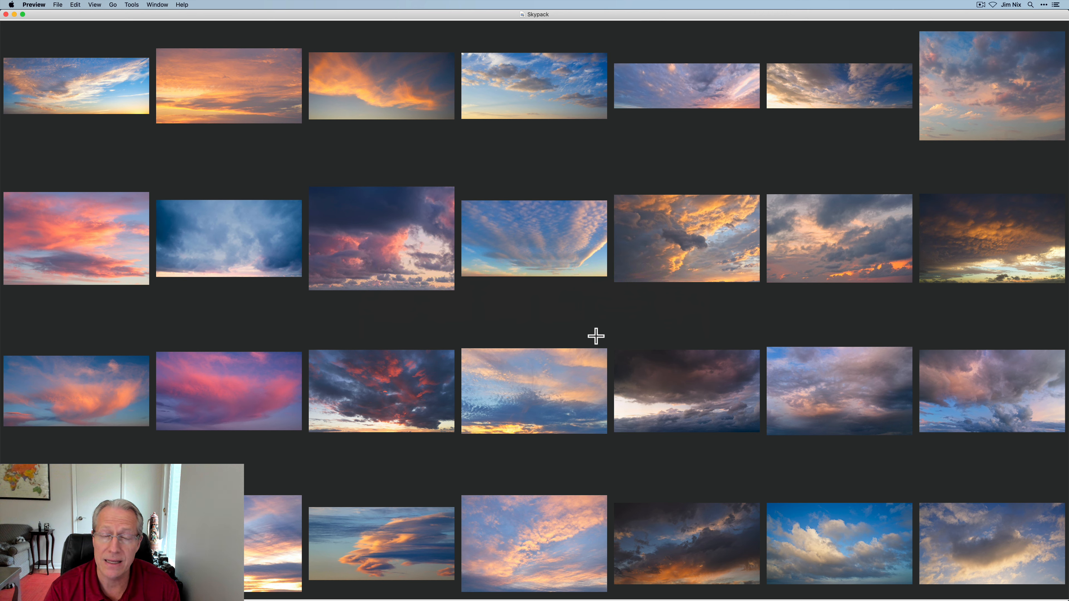
{"action": "key", "text": "super+Tab"}
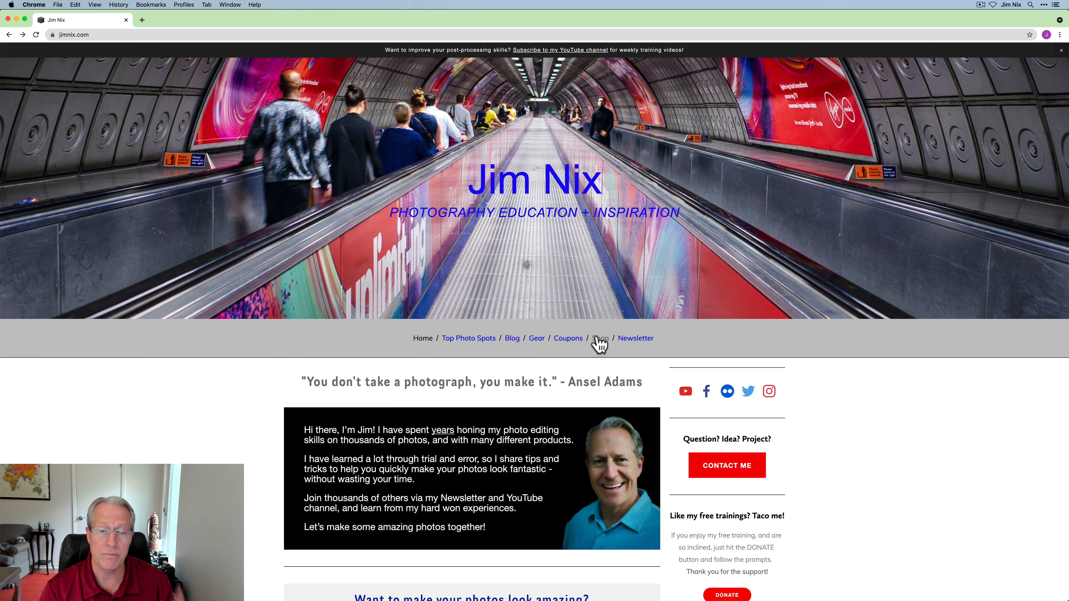
{"action": "left_click", "coordinate": [633, 342]}
{"action": "scroll", "coordinate": [300, 411], "scroll_direction": "down", "scroll_amount": 5}
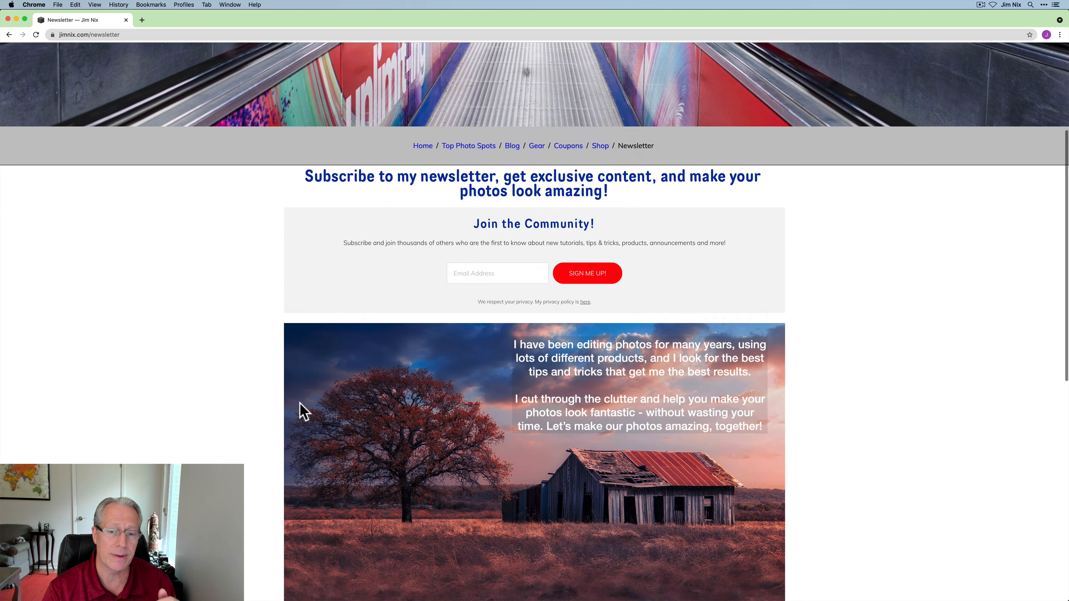
{"action": "scroll", "coordinate": [301, 411], "scroll_direction": "down", "scroll_amount": 5}
{"action": "scroll", "coordinate": [301, 411], "scroll_direction": "up", "scroll_amount": 10}
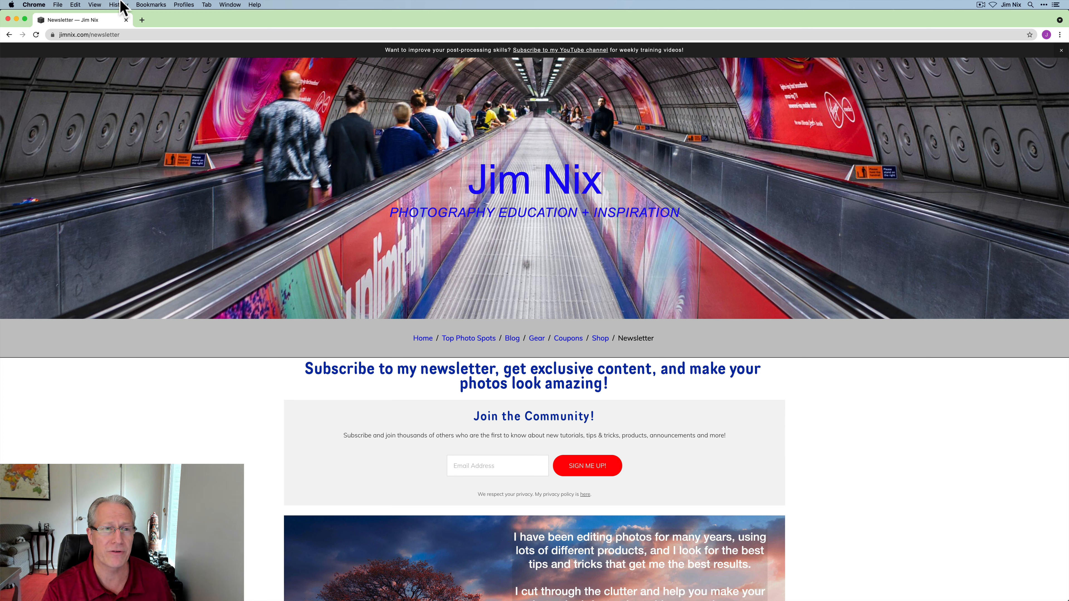
- Close the website and the Skypack preview window, and switch to the waterfall photo in Luminar AI
{"action": "left_click", "coordinate": [126, 19]}
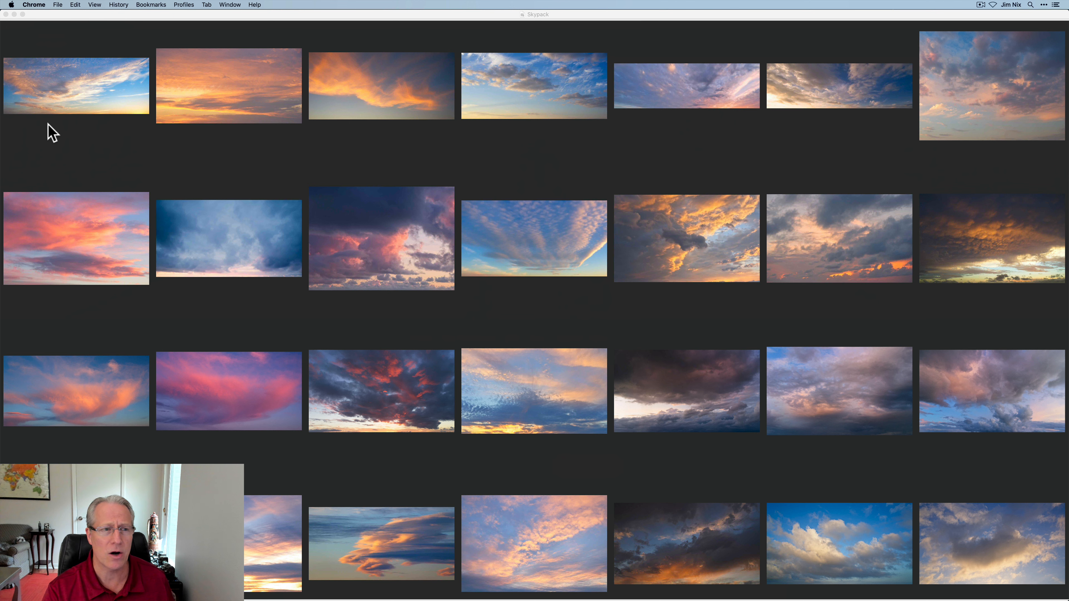
{"action": "left_click", "coordinate": [6, 14]}
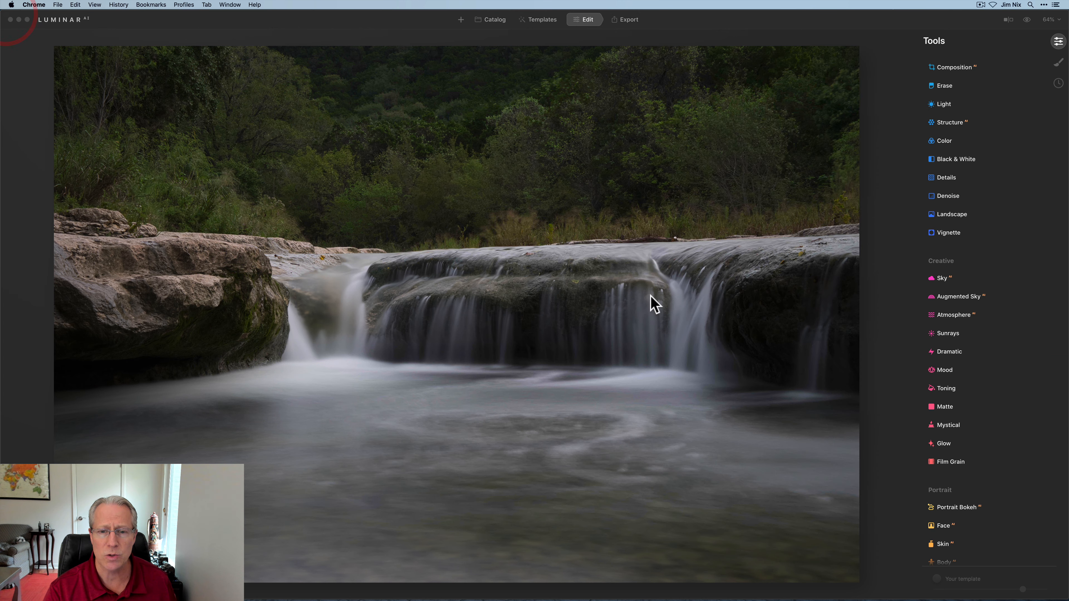
{"action": "left_click", "coordinate": [723, 23]}
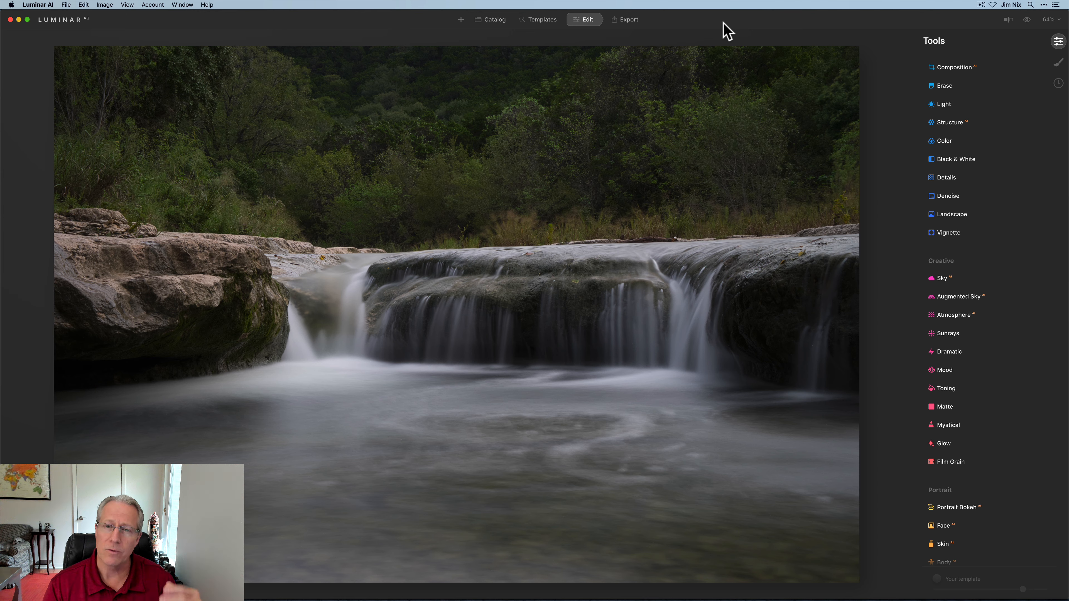
- Crop the waterfall photo to a 21:9 ratio, shifting the image slightly upward within the crop frame
{"action": "left_click", "coordinate": [958, 68]}
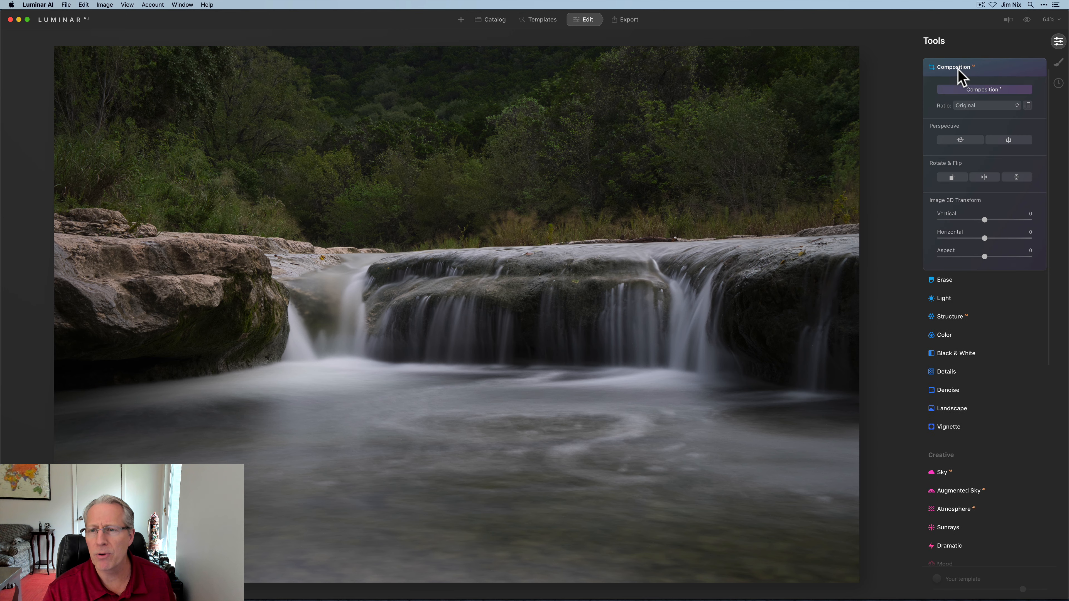
{"action": "left_click", "coordinate": [972, 105]}
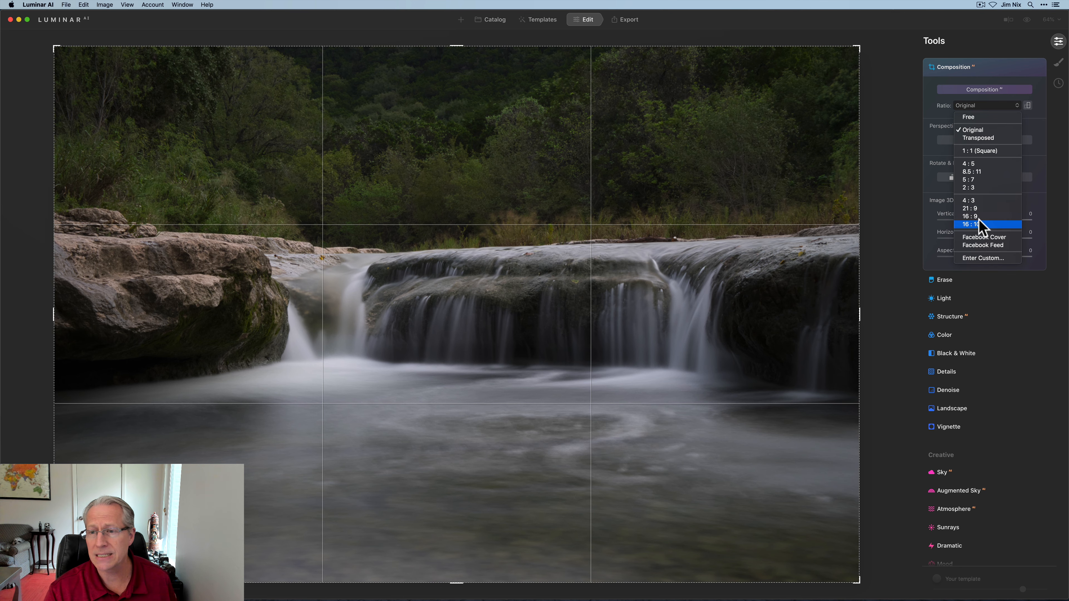
{"action": "left_click", "coordinate": [972, 209]}
{"action": "left_click_drag", "start_coordinate": [453, 351], "coordinate": [457, 309]}
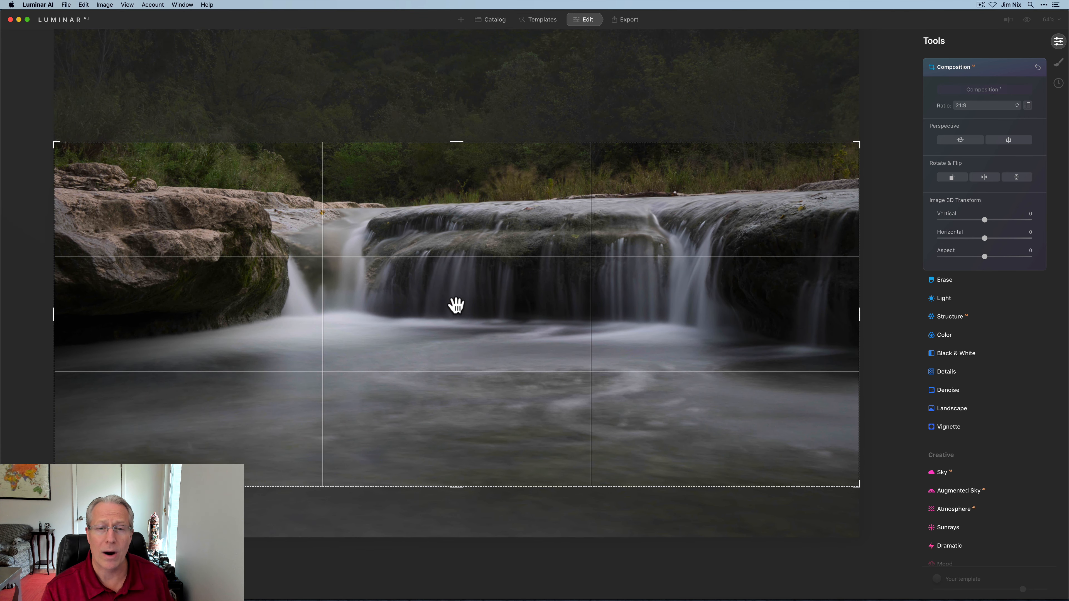
{"action": "left_click", "coordinate": [457, 306]}
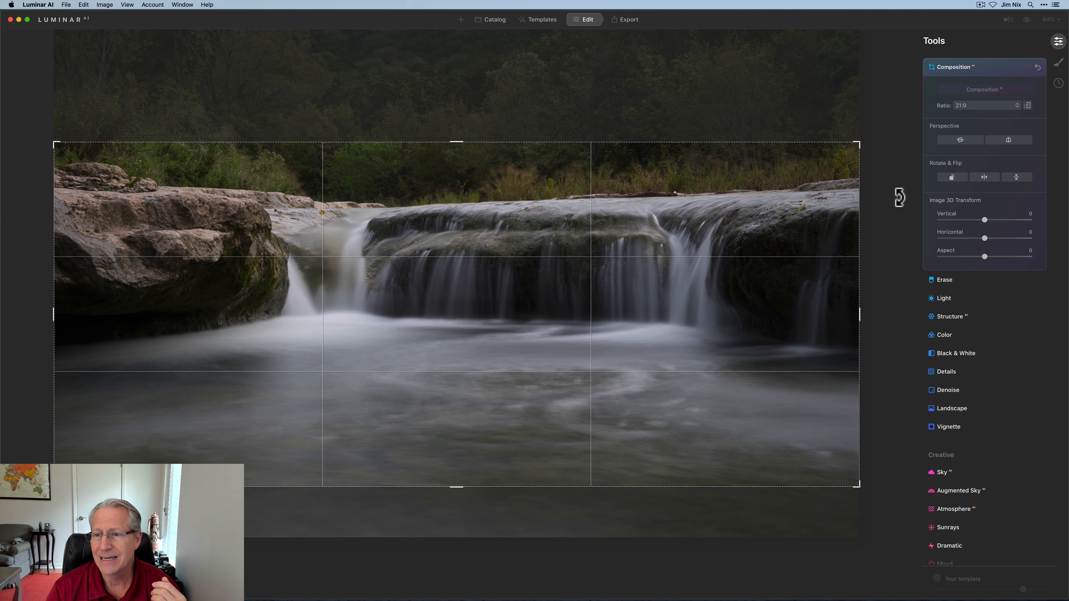
{"action": "key", "text": "Return"}
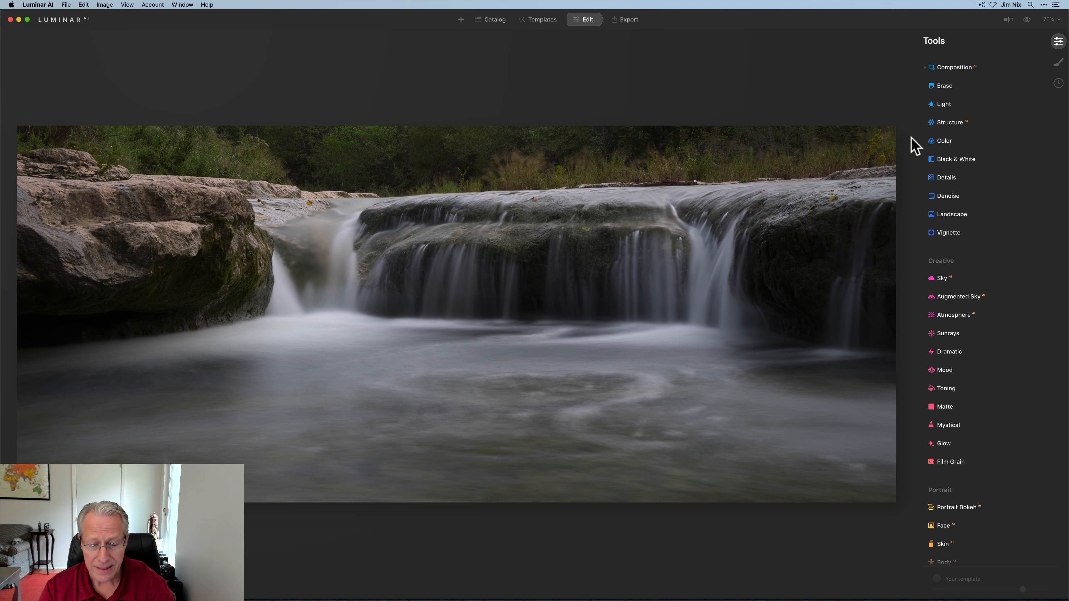
- Adjust the photo's Light settings to Temperature 4000, Smart Contrast 22, Highlights -38 and Shadows -29
{"action": "left_click", "coordinate": [951, 110]}
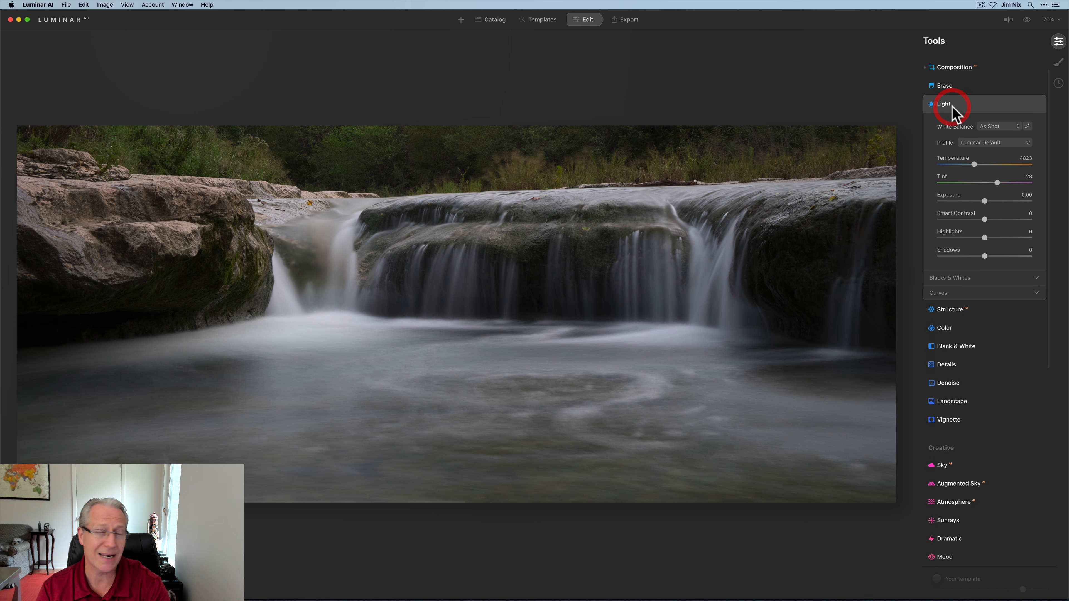
{"action": "left_click_drag", "start_coordinate": [974, 163], "coordinate": [968, 164]}
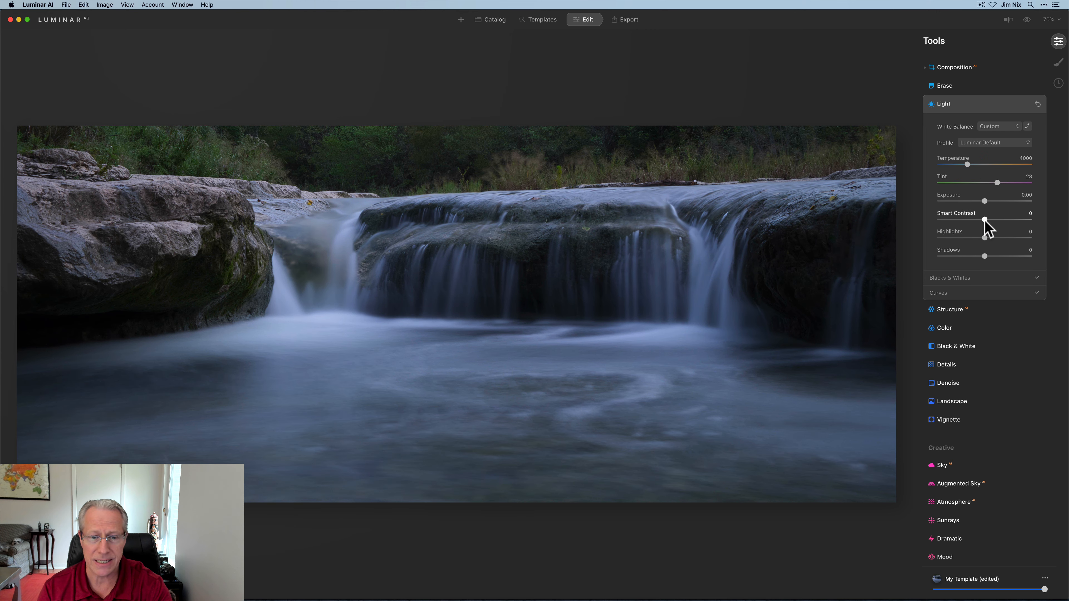
{"action": "left_click_drag", "start_coordinate": [985, 220], "coordinate": [971, 256]}
{"action": "left_click", "coordinate": [971, 256]}
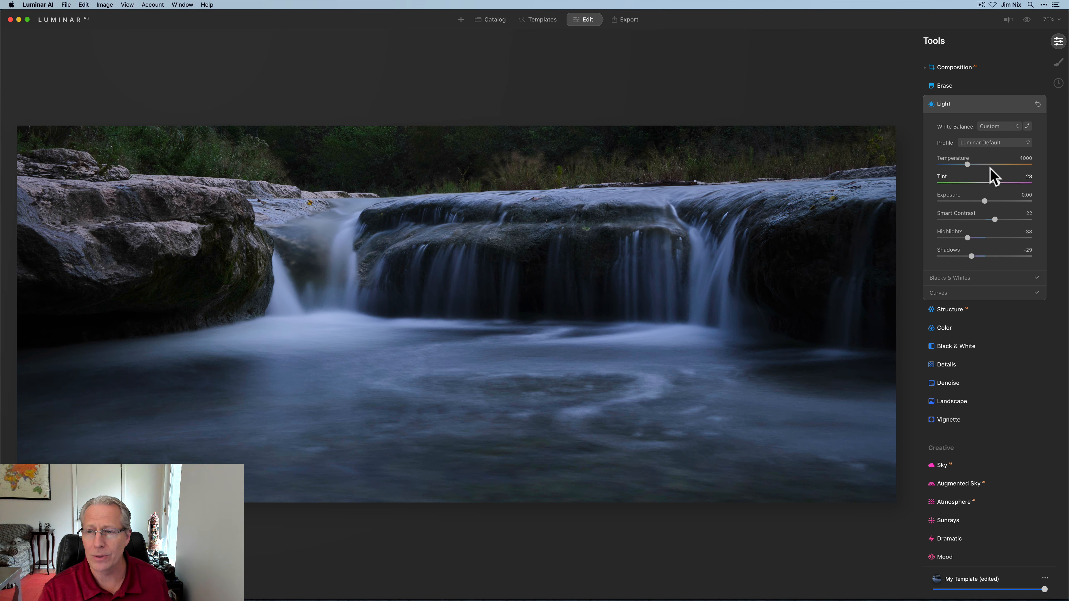
{"action": "left_click", "coordinate": [987, 106]}
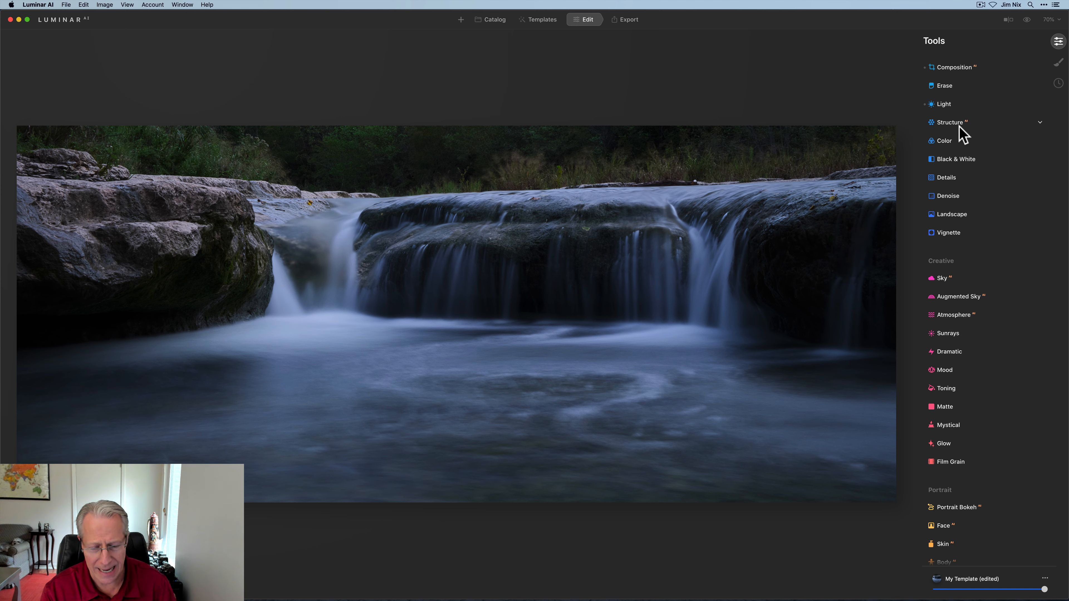
- Convert the photo to black and white and compare it with the colour version, leaving the conversion enabled
{"action": "left_click", "coordinate": [959, 161]}
{"action": "left_click", "coordinate": [987, 182]}
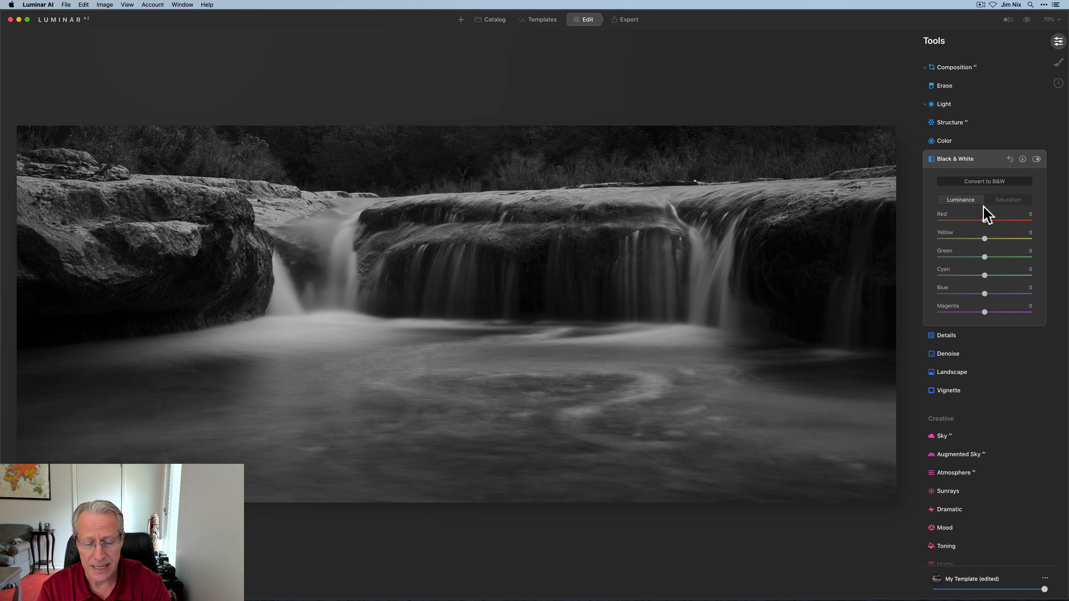
{"action": "left_click", "coordinate": [1037, 159]}
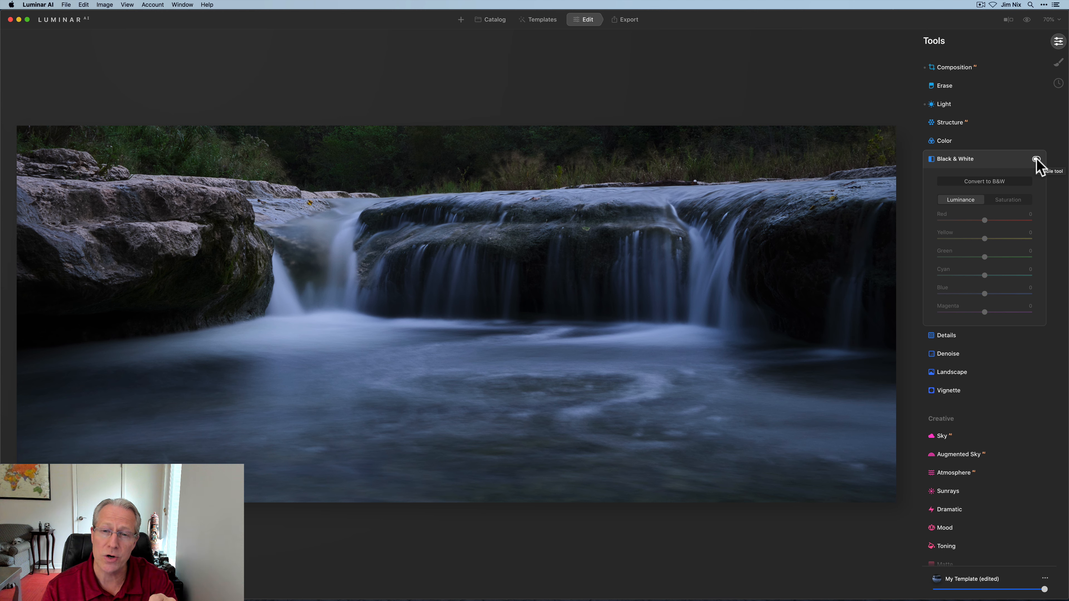
{"action": "left_click", "coordinate": [1036, 159]}
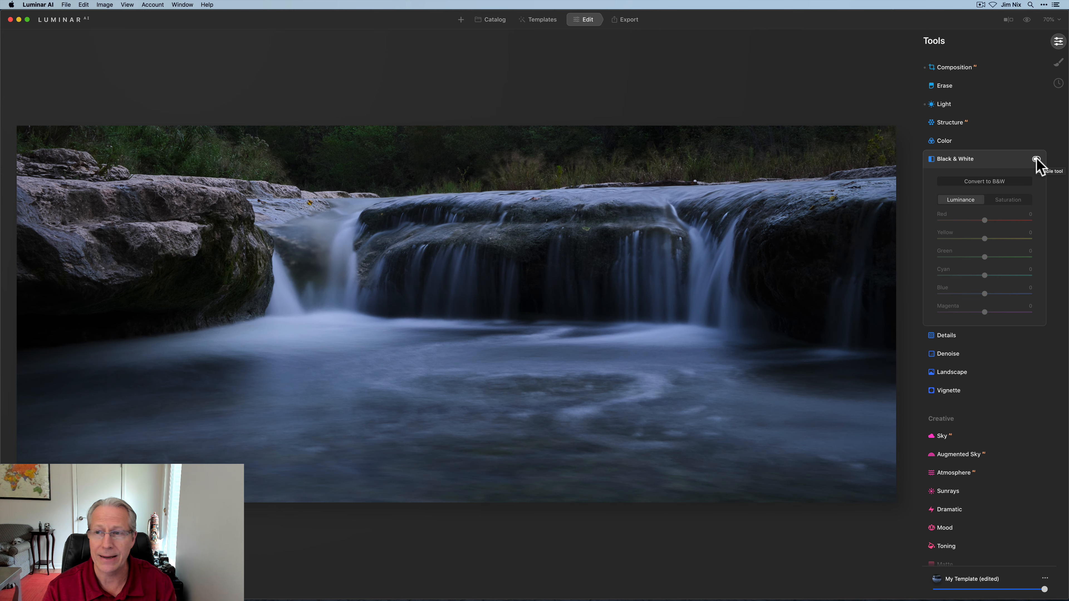
{"action": "left_click", "coordinate": [1028, 20]}
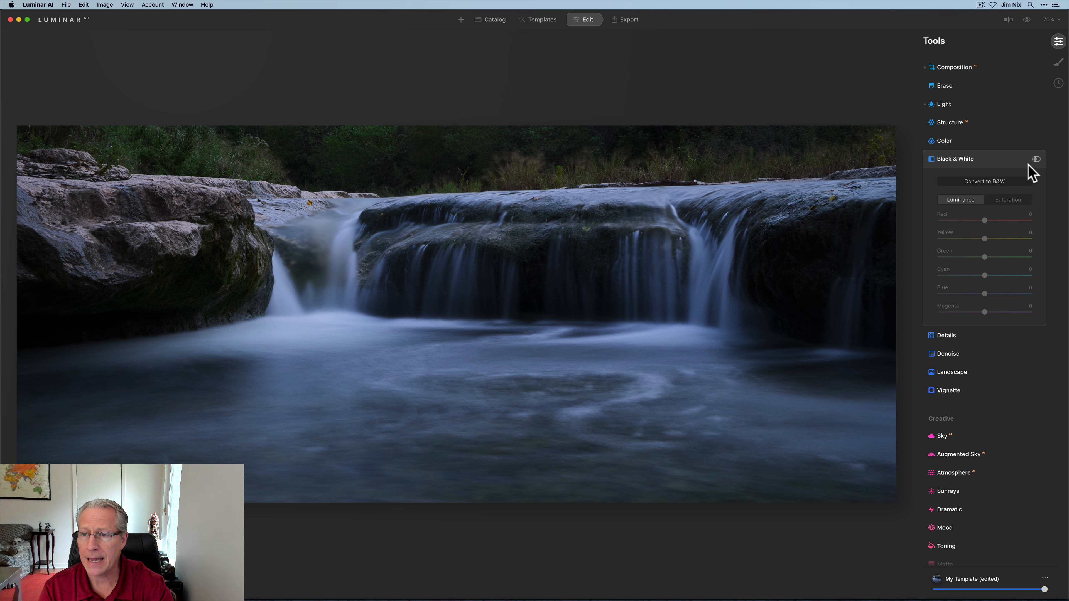
{"action": "left_click", "coordinate": [1037, 160]}
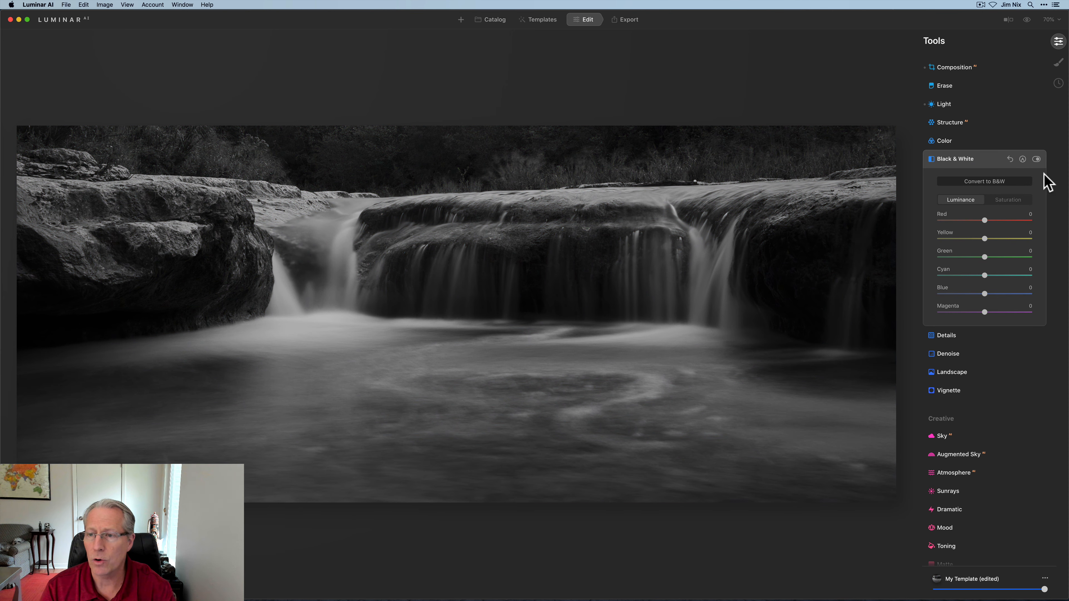
{"action": "left_click", "coordinate": [1036, 159]}
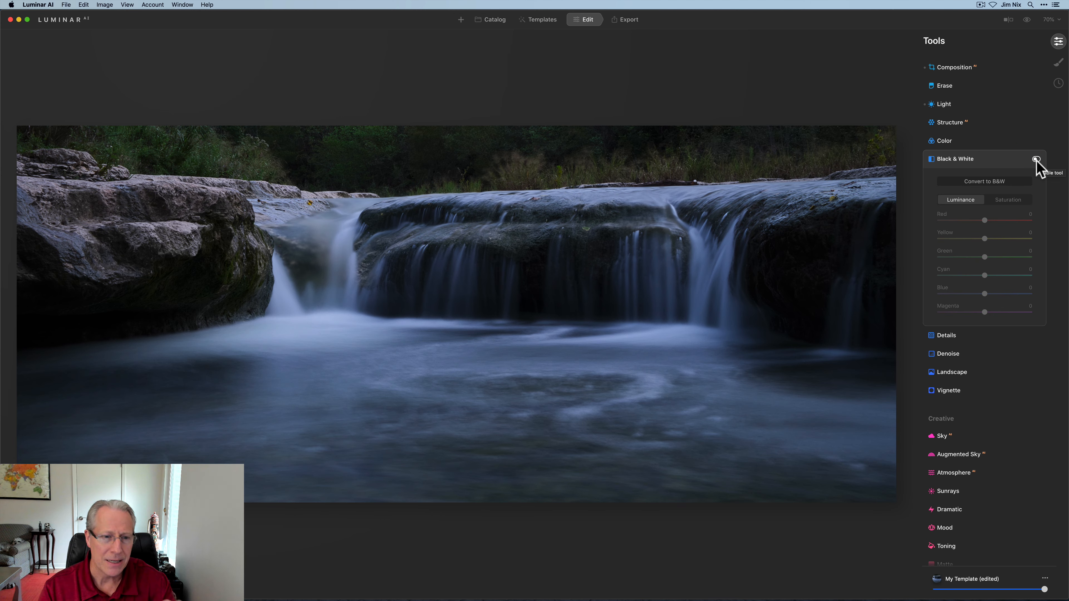
{"action": "left_click", "coordinate": [1036, 159]}
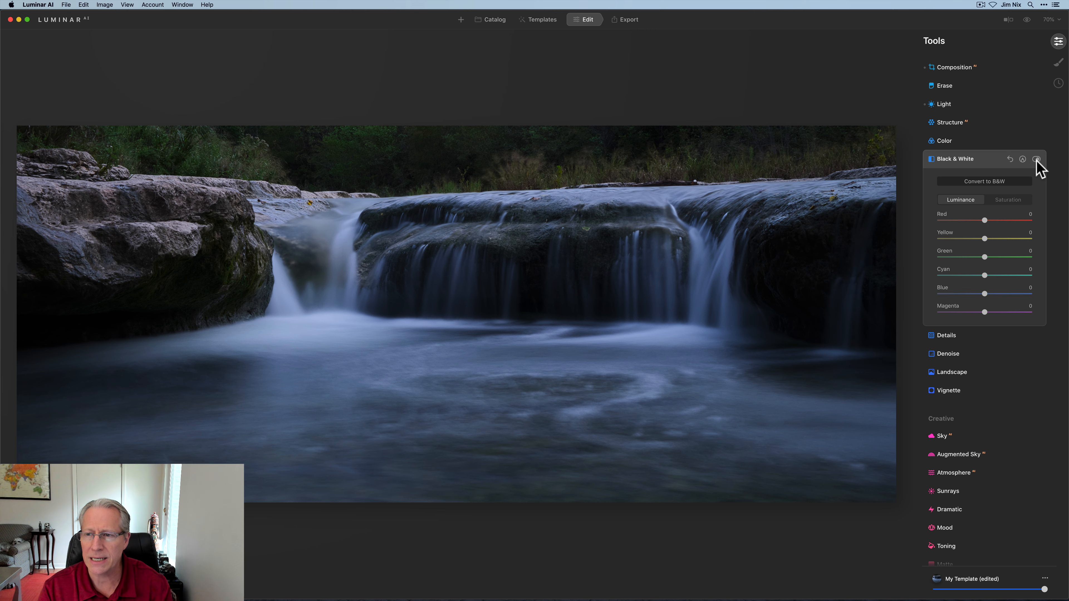
- Set the Black & White luminance to Yellow -100, Green -100 and Blue 100, and compare before and after
{"action": "left_click_drag", "start_coordinate": [985, 240], "coordinate": [923, 243]}
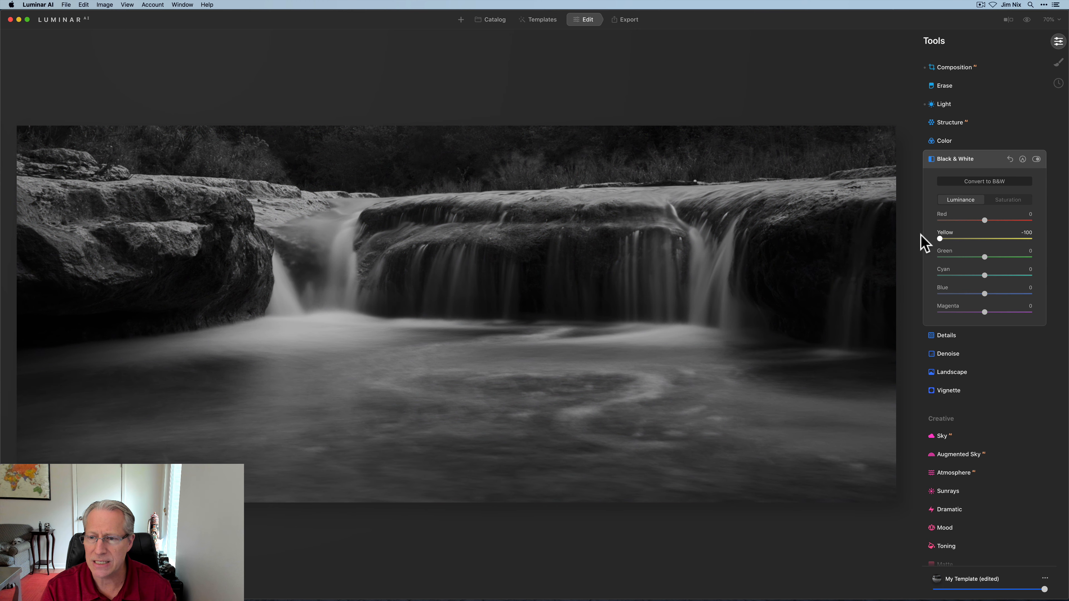
{"action": "left_click_drag", "start_coordinate": [986, 258], "coordinate": [898, 262]}
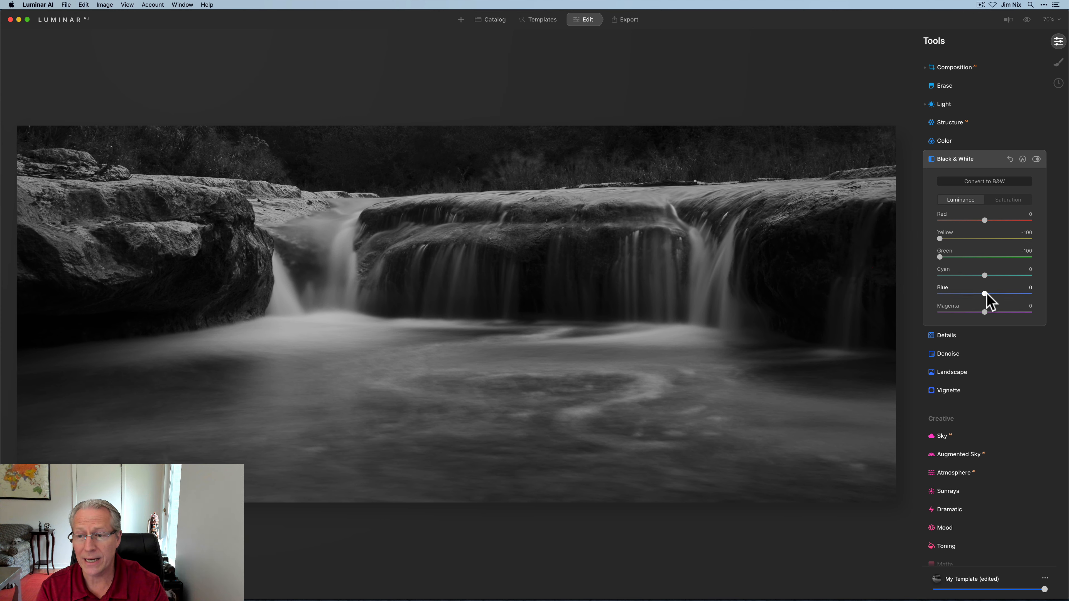
{"action": "left_click_drag", "start_coordinate": [985, 294], "coordinate": [1039, 291]}
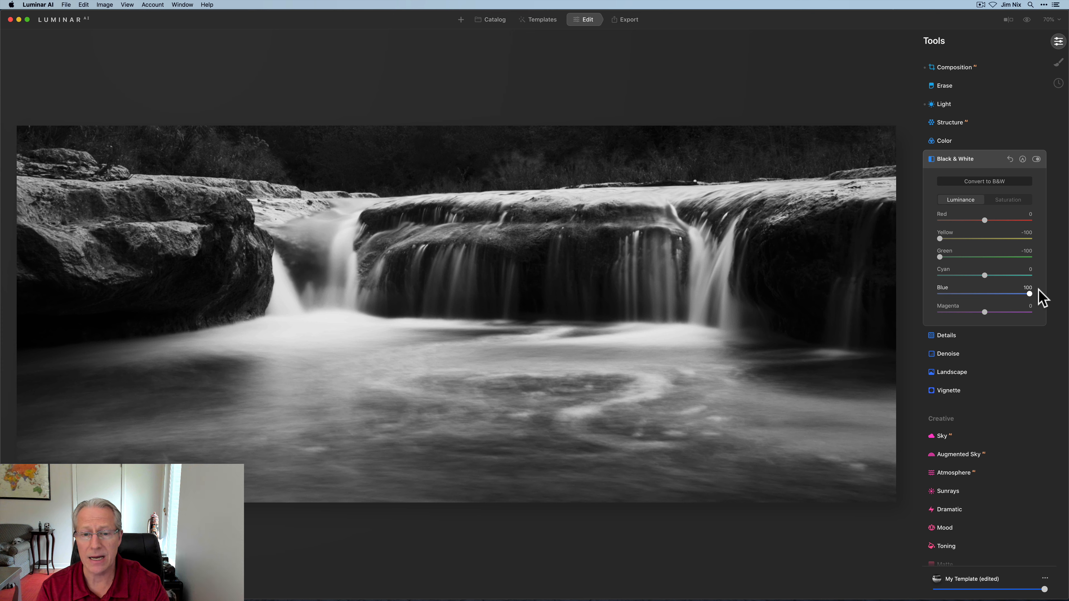
{"action": "left_click", "coordinate": [1039, 290]}
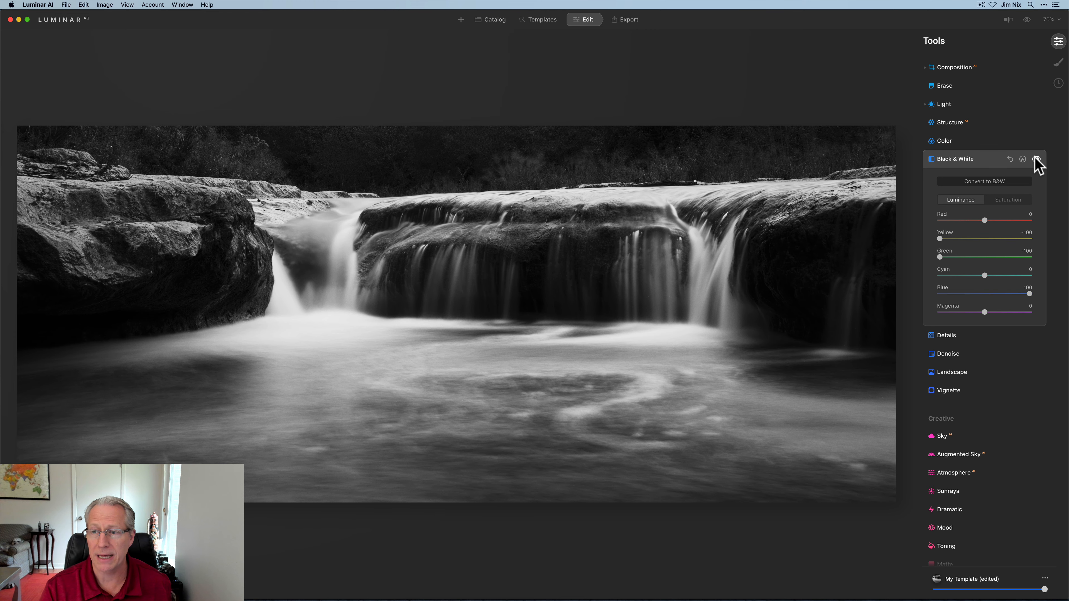
{"action": "left_click", "coordinate": [1037, 159]}
{"action": "left_click", "coordinate": [1036, 160]}
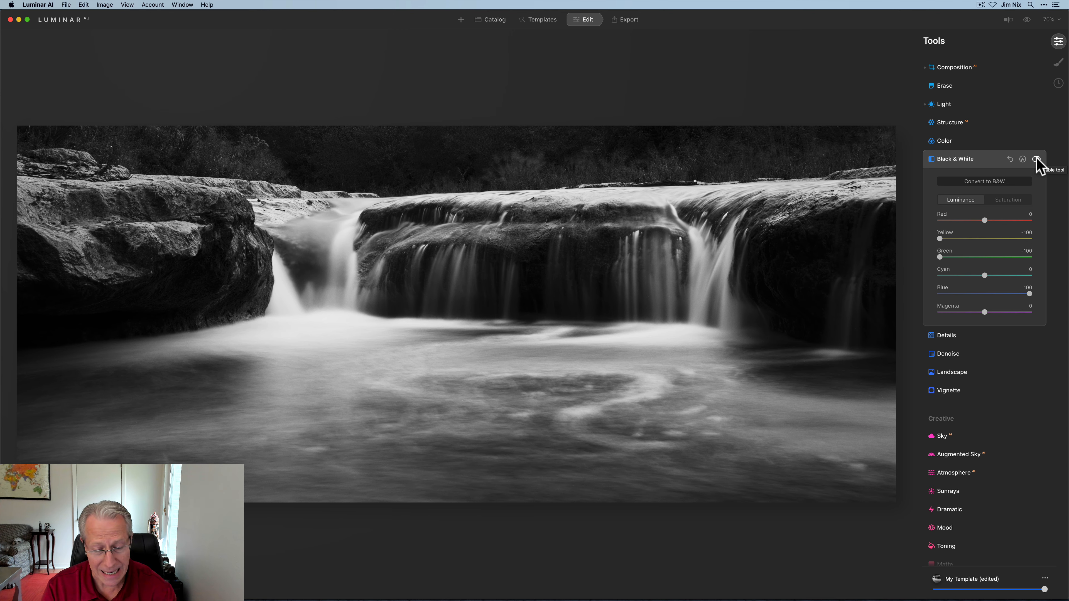
- Set the Structure amount to -49 and erase its effect from the rocks beside the waterfall using a paint mask
{"action": "left_click", "coordinate": [959, 125]}
{"action": "left_click", "coordinate": [961, 150]}
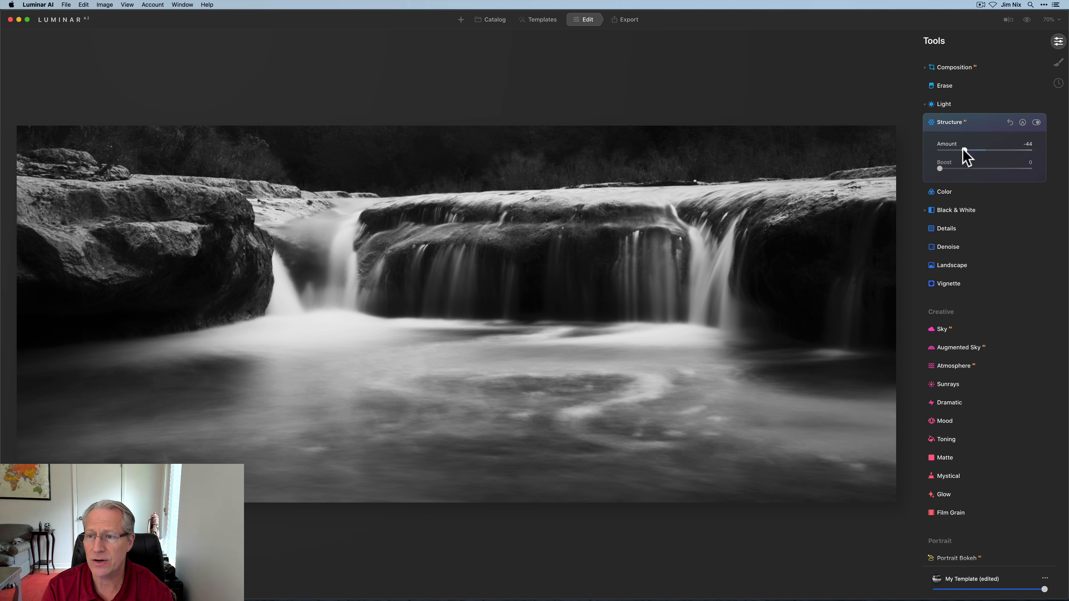
{"action": "left_click", "coordinate": [1023, 122]}
{"action": "left_click", "coordinate": [1009, 165]}
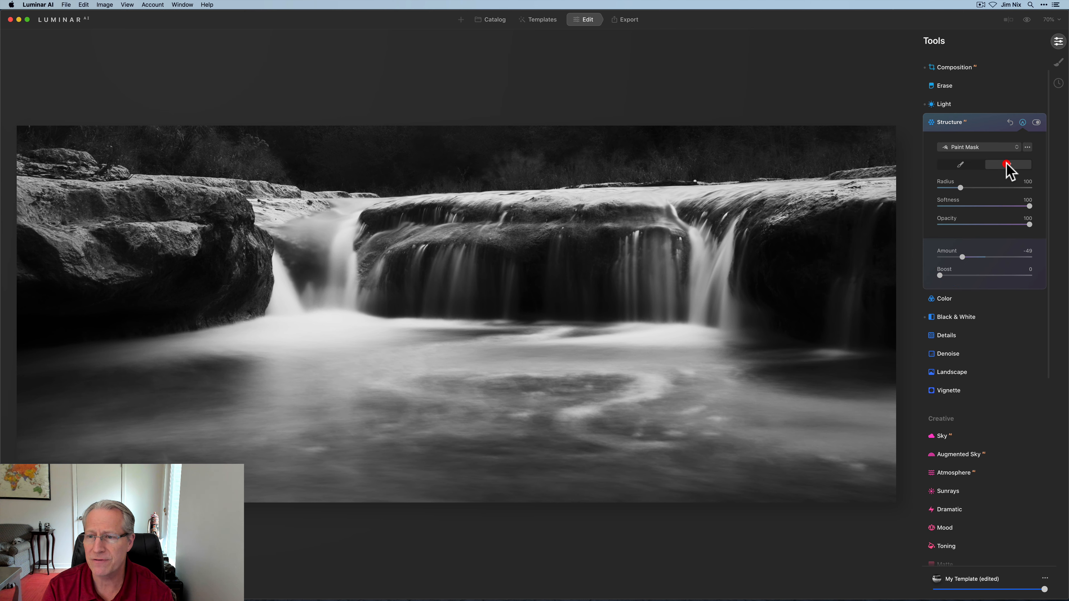
{"action": "mouse_move", "coordinate": [191, 208]}
{"action": "left_mouse_down"}
{"action": "mouse_move", "coordinate": [282, 198]}
{"action": "mouse_move", "coordinate": [25, 173]}
{"action": "mouse_move", "coordinate": [66, 202]}
{"action": "mouse_move", "coordinate": [240, 246]}
{"action": "mouse_move", "coordinate": [250, 281]}
{"action": "mouse_move", "coordinate": [248, 241]}
{"action": "mouse_move", "coordinate": [253, 288]}
{"action": "mouse_move", "coordinate": [55, 333]}
{"action": "mouse_move", "coordinate": [16, 327]}
{"action": "mouse_move", "coordinate": [178, 281]}
{"action": "mouse_move", "coordinate": [168, 268]}
{"action": "mouse_move", "coordinate": [210, 266]}
{"action": "mouse_move", "coordinate": [83, 246]}
{"action": "mouse_move", "coordinate": [60, 228]}
{"action": "mouse_move", "coordinate": [32, 232]}
{"action": "mouse_move", "coordinate": [112, 272]}
{"action": "mouse_move", "coordinate": [25, 212]}
{"action": "mouse_move", "coordinate": [8, 224]}
{"action": "mouse_move", "coordinate": [16, 301]}
{"action": "mouse_move", "coordinate": [160, 211]}
{"action": "mouse_move", "coordinate": [47, 177]}
{"action": "mouse_move", "coordinate": [72, 170]}
{"action": "mouse_move", "coordinate": [114, 190]}
{"action": "left_mouse_up"}
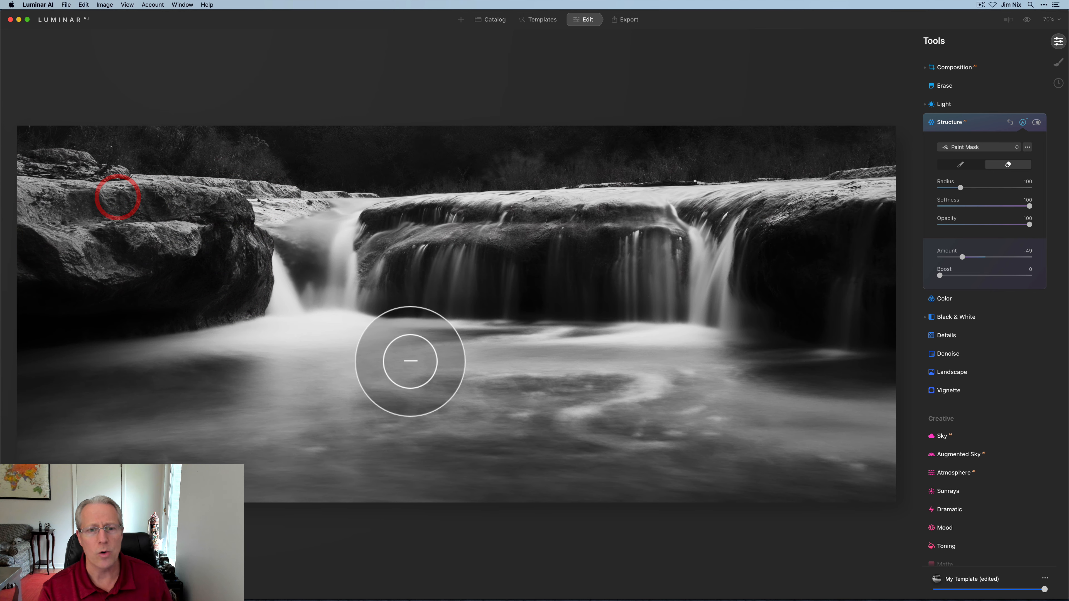
- Copy the paint mask from the Structure adjustment
{"action": "left_click", "coordinate": [1023, 123]}
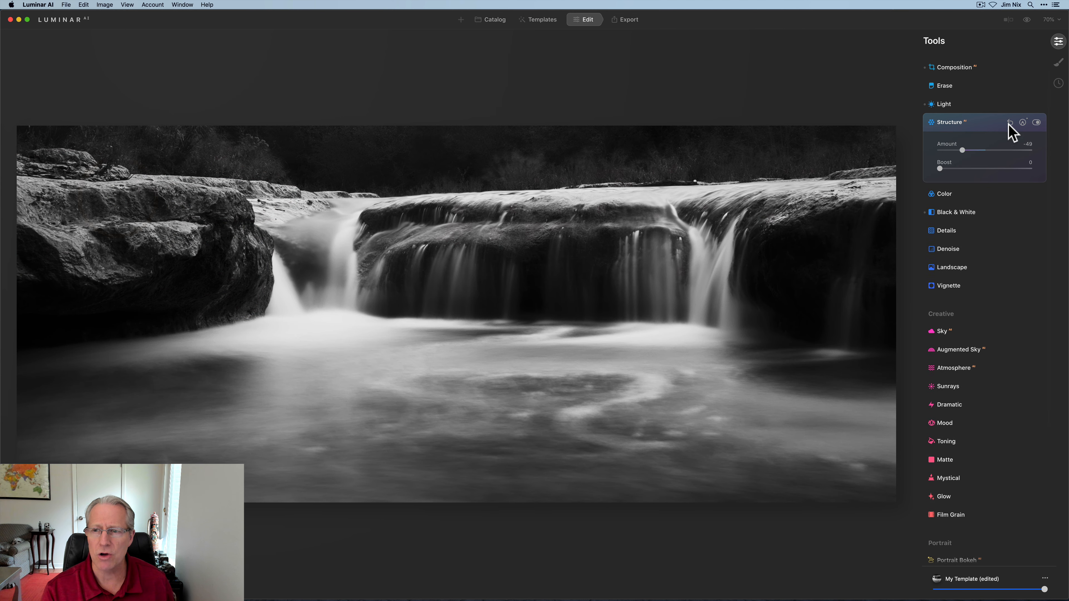
{"action": "left_click", "coordinate": [991, 123]}
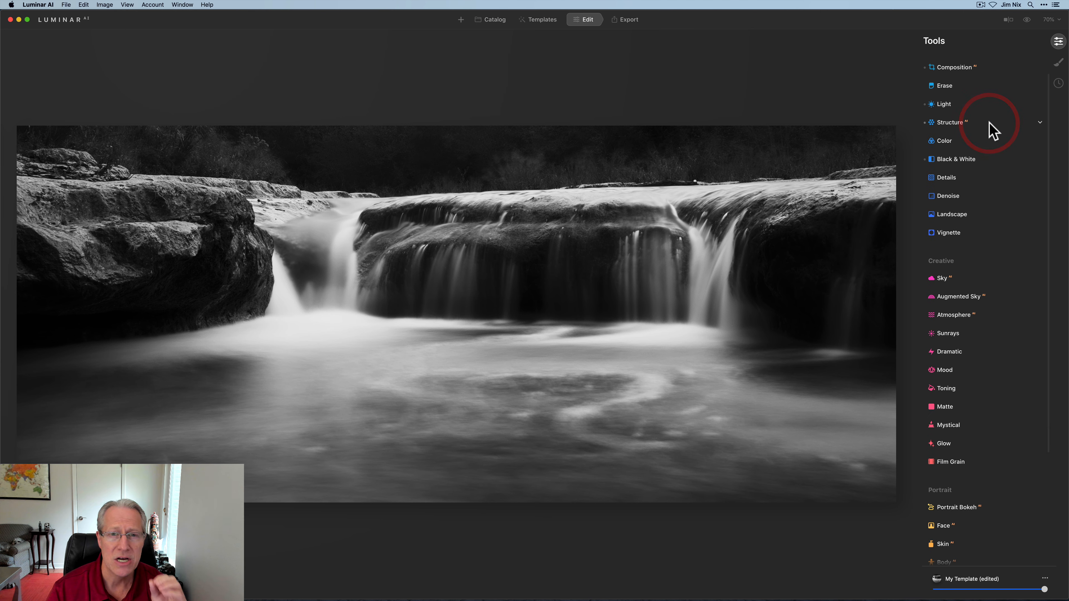
{"action": "left_click", "coordinate": [1023, 122]}
{"action": "left_click", "coordinate": [1027, 147]}
{"action": "left_click", "coordinate": [1012, 176]}
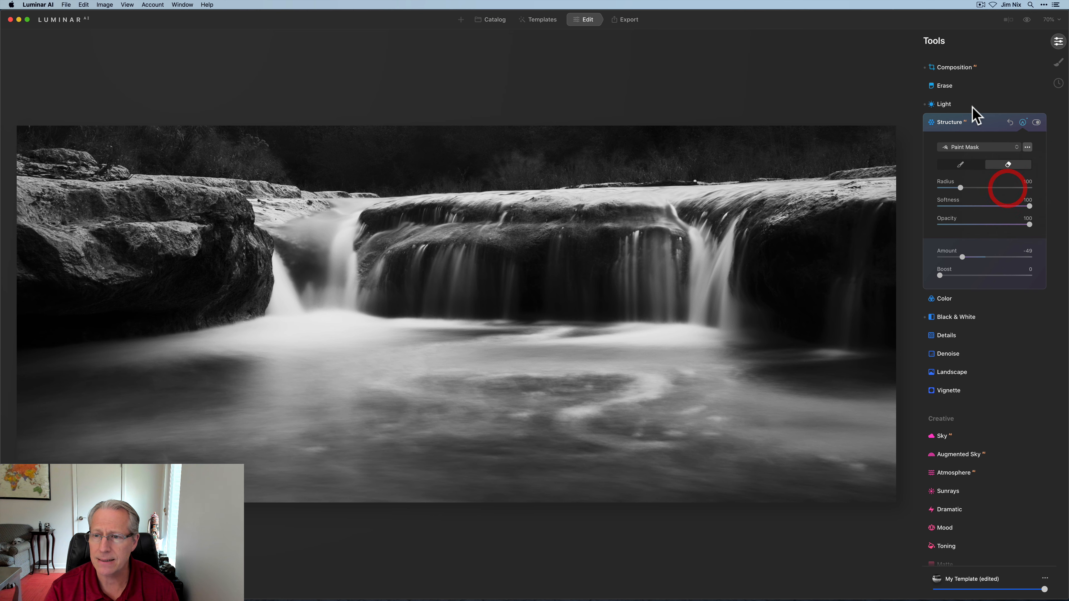
{"action": "left_click", "coordinate": [975, 123]}
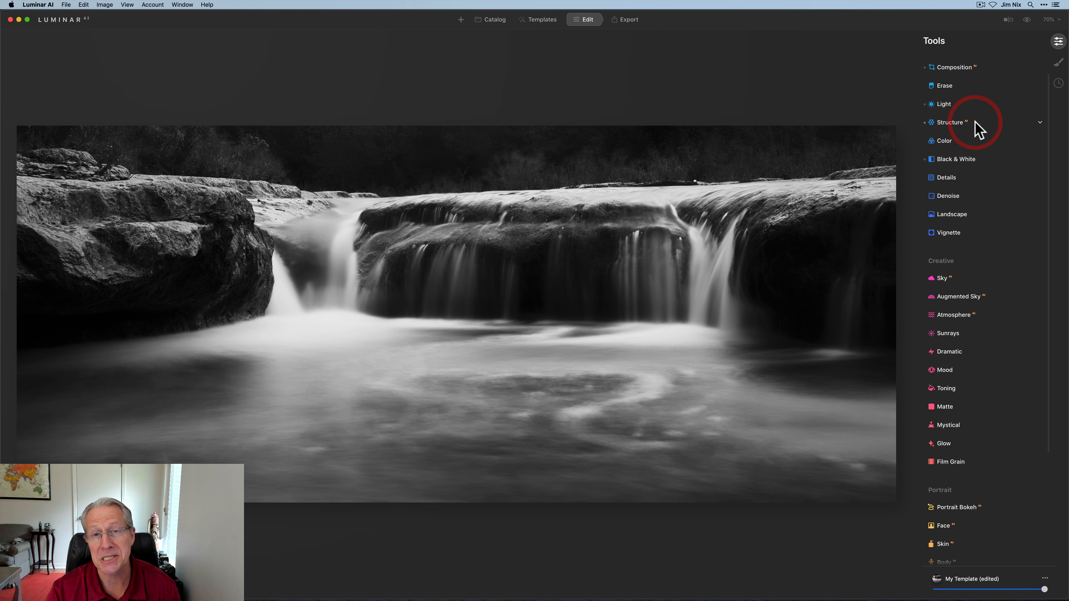
- Set the Details adjustment to Small Details -46, Medium Details -43 and Large Details -38
{"action": "left_click", "coordinate": [963, 180]}
{"action": "left_click", "coordinate": [963, 206]}
{"action": "left_click", "coordinate": [965, 223]}
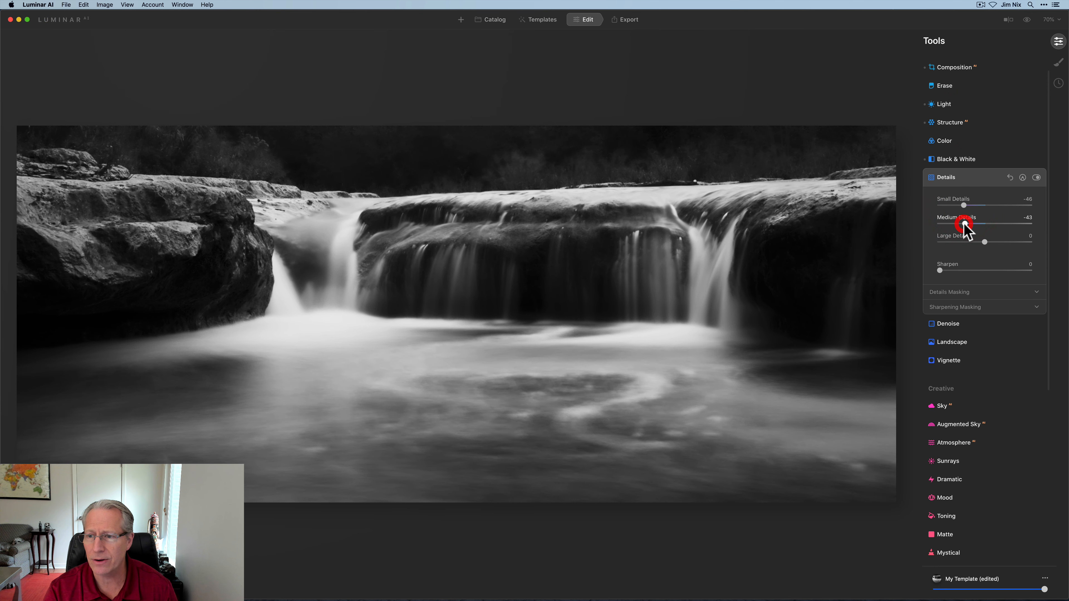
{"action": "left_click", "coordinate": [967, 242]}
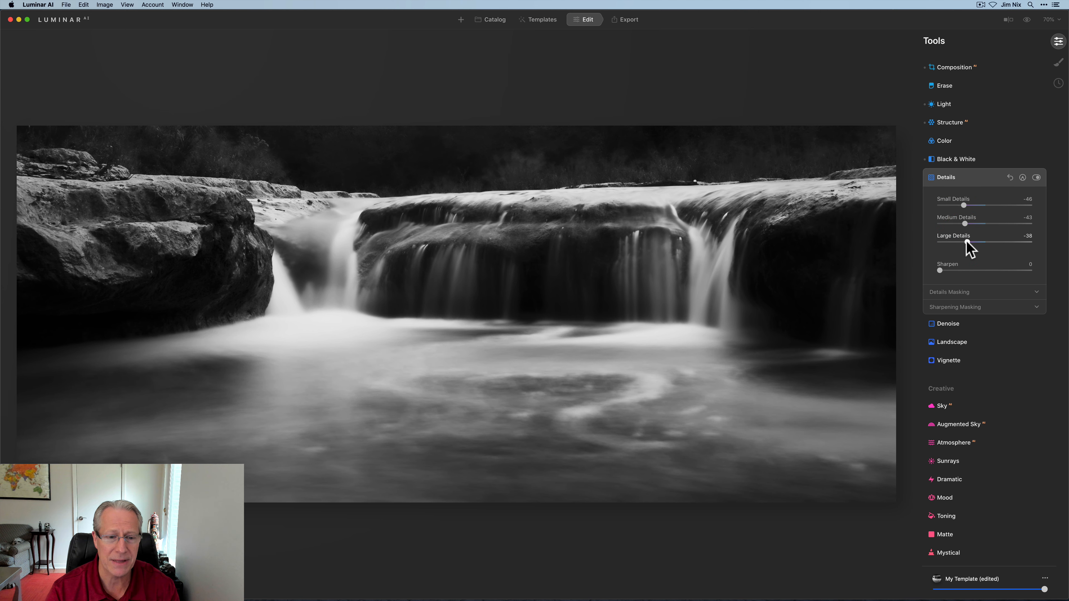
- Paste the copied Structure mask onto the Details adjustment
{"action": "left_click", "coordinate": [1023, 177]}
{"action": "left_click", "coordinate": [1028, 202]}
{"action": "left_click", "coordinate": [998, 252]}
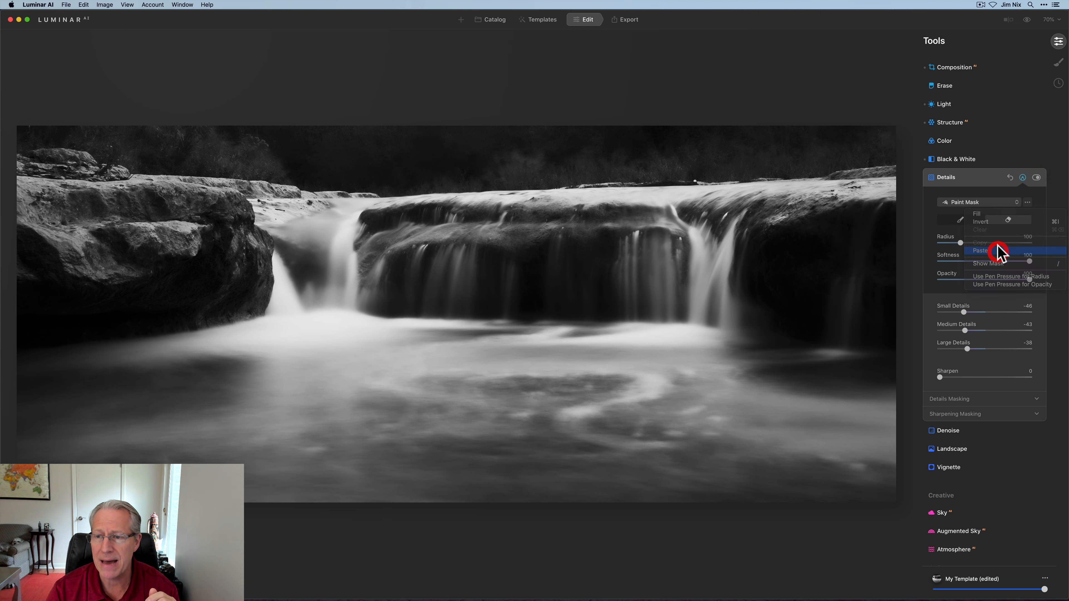
{"action": "left_click", "coordinate": [984, 177]}
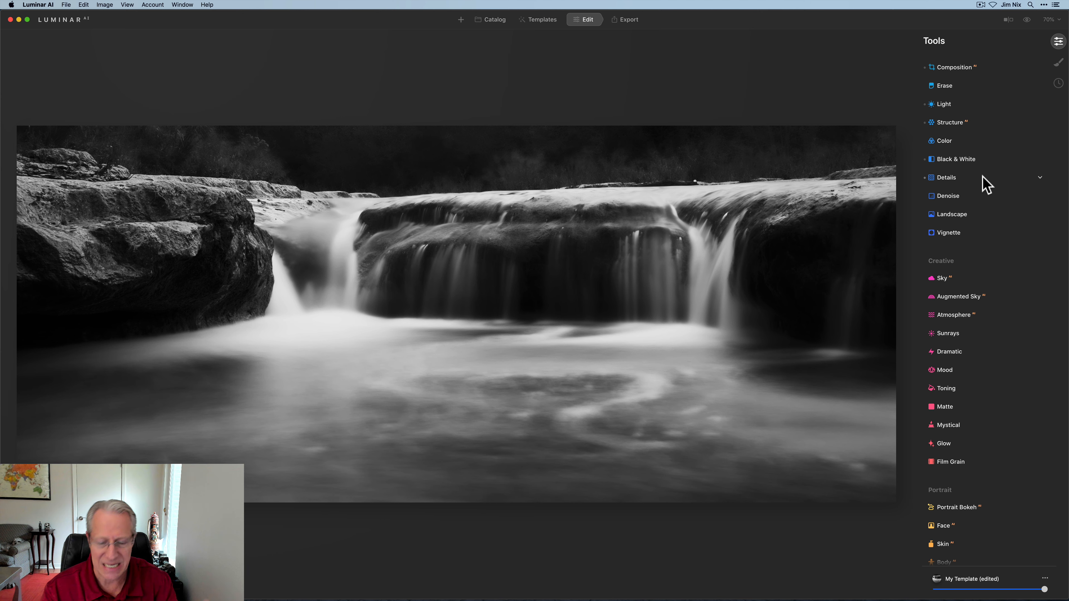
- Set the Supercontrast values to Highlights Contrast 50, Midtones Contrast 28 and Shadows Contrast 46
{"action": "scroll", "coordinate": [979, 298], "scroll_direction": "down", "scroll_amount": 5}
{"action": "left_click", "coordinate": [959, 492]}
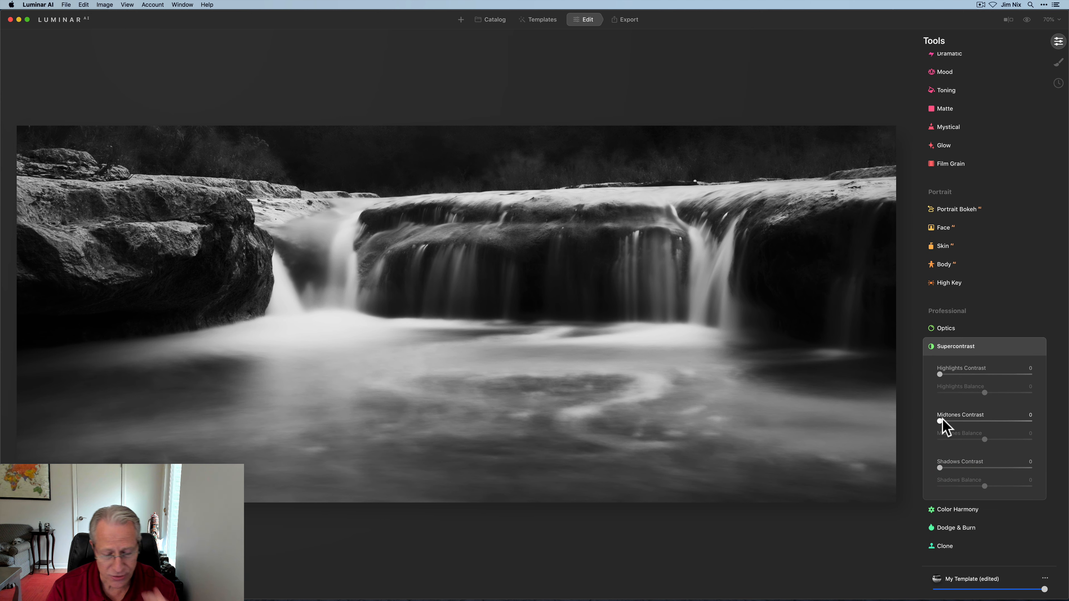
{"action": "left_click", "coordinate": [984, 375]}
{"action": "left_click_drag", "start_coordinate": [985, 373], "coordinate": [986, 374]}
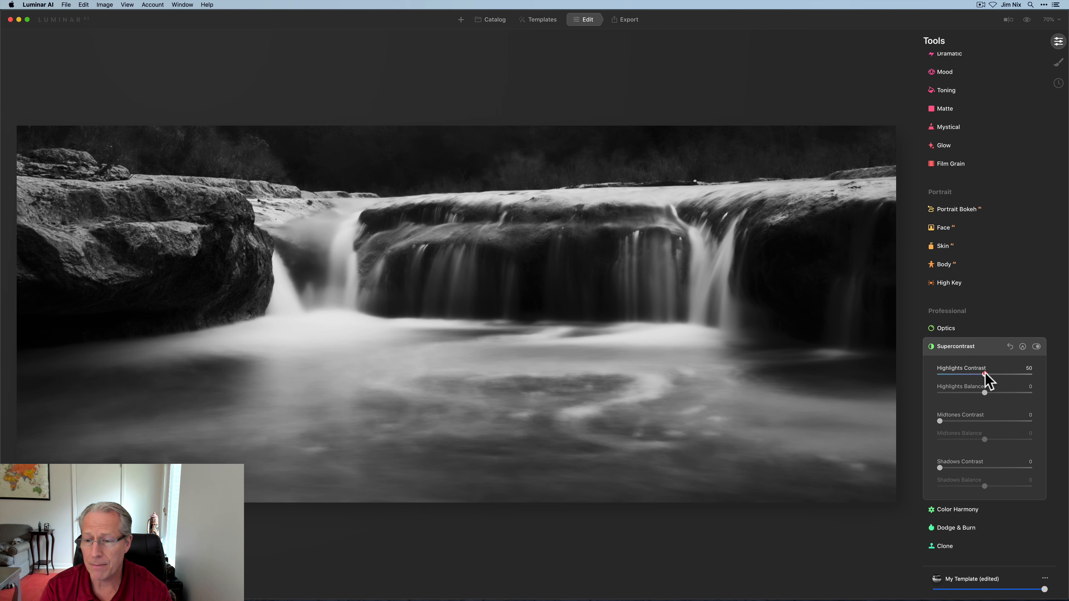
{"action": "left_click", "coordinate": [961, 420]}
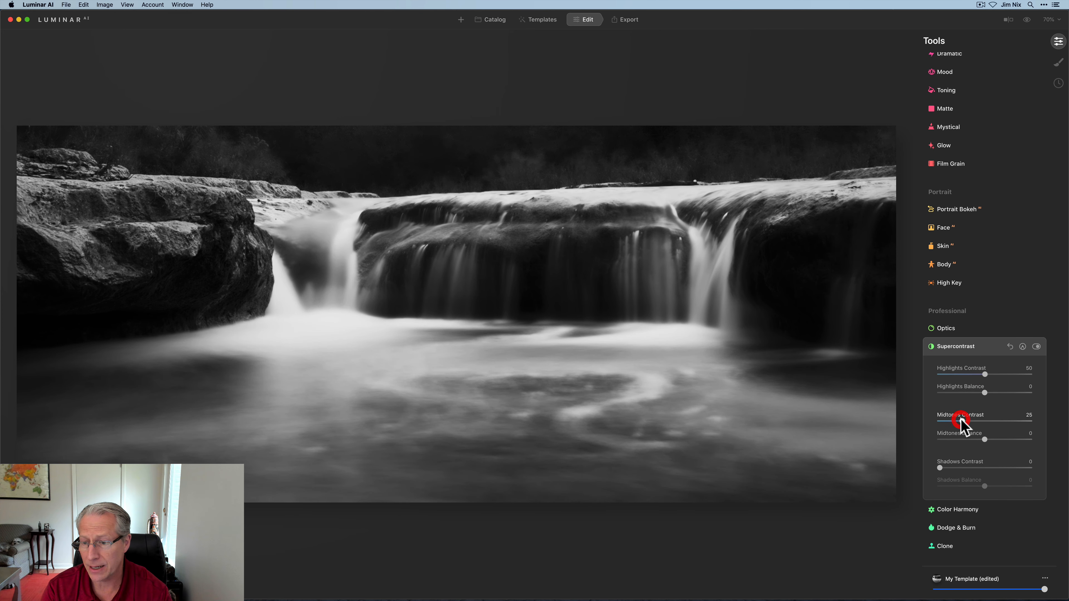
{"action": "double_click", "coordinate": [962, 420]}
{"action": "left_click", "coordinate": [963, 421]}
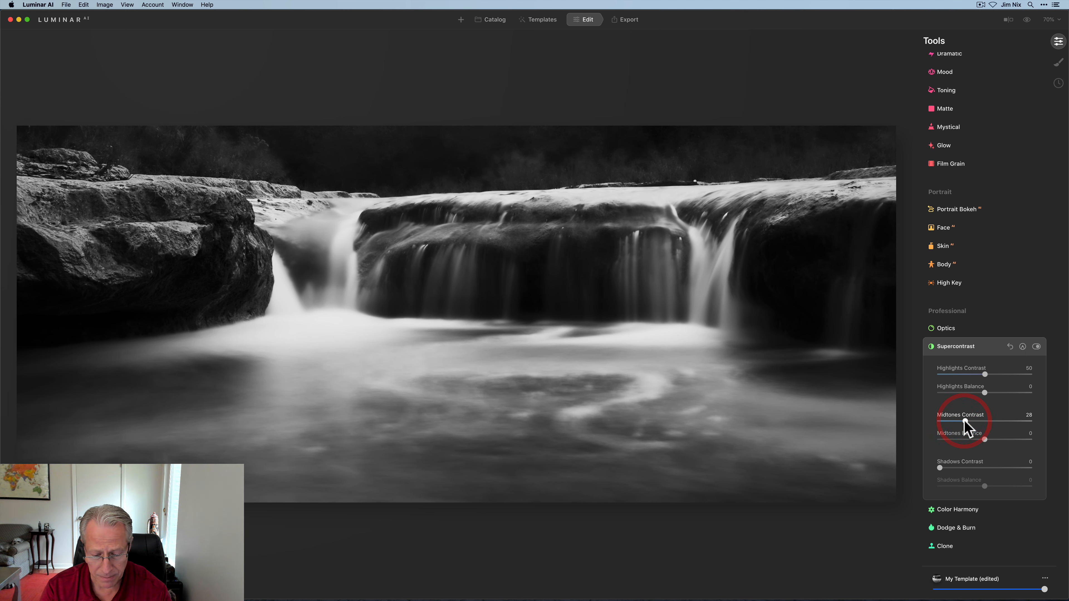
{"action": "left_click", "coordinate": [982, 468]}
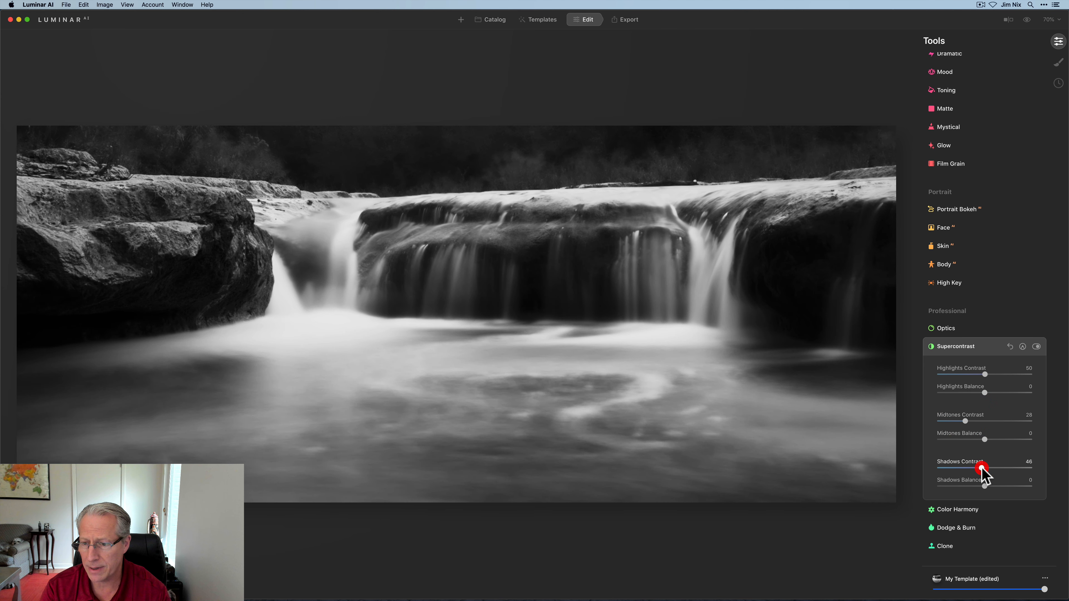
{"action": "left_click", "coordinate": [982, 468]}
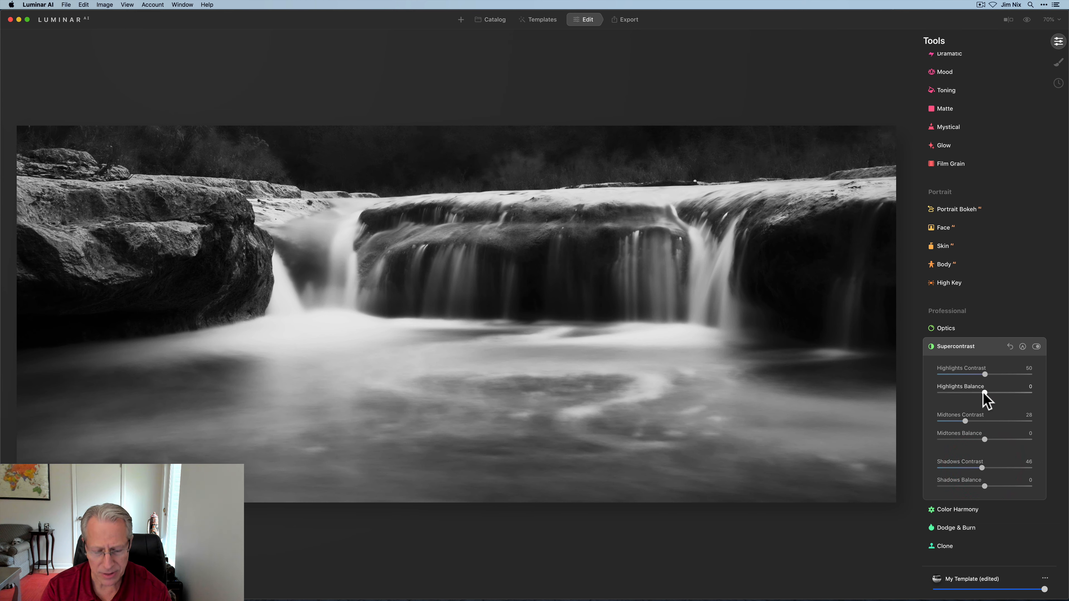
- Set the Supercontrast Highlights Balance to -100 and Shadows Balance to 30, then compare the photo with and without Supercontrast, leaving it enabled
{"action": "left_click_drag", "start_coordinate": [984, 393], "coordinate": [909, 394]}
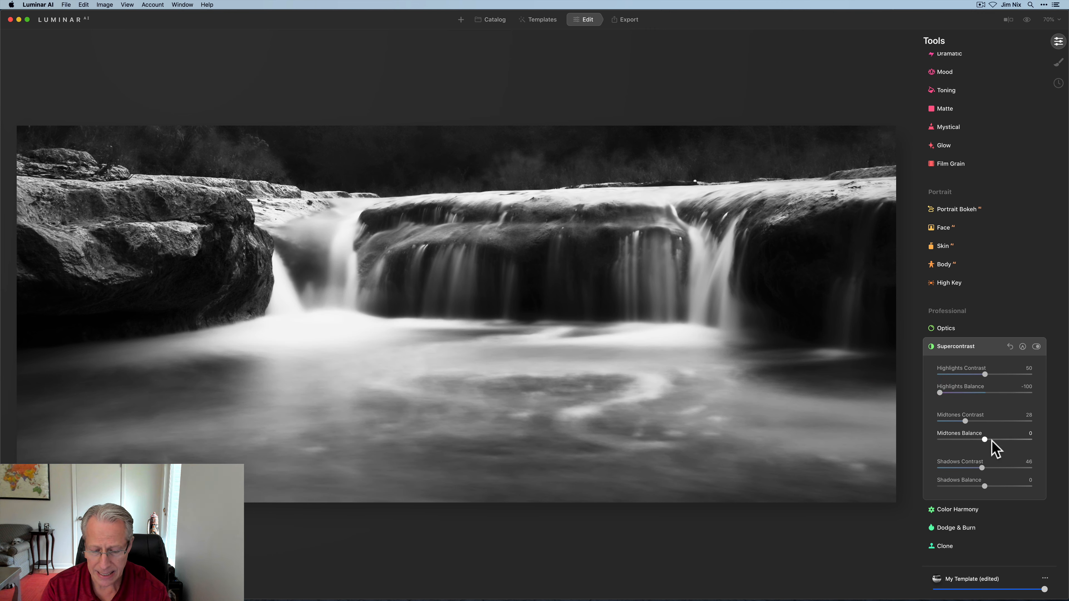
{"action": "left_click", "coordinate": [1007, 487]}
{"action": "left_click_drag", "start_coordinate": [1006, 487], "coordinate": [999, 487]}
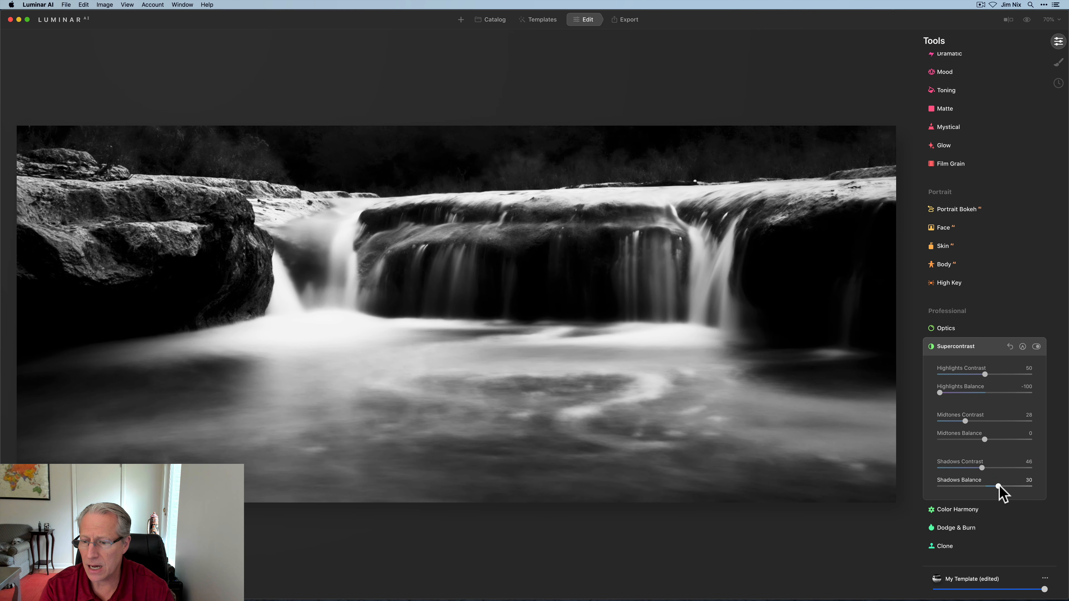
{"action": "left_click", "coordinate": [1036, 347]}
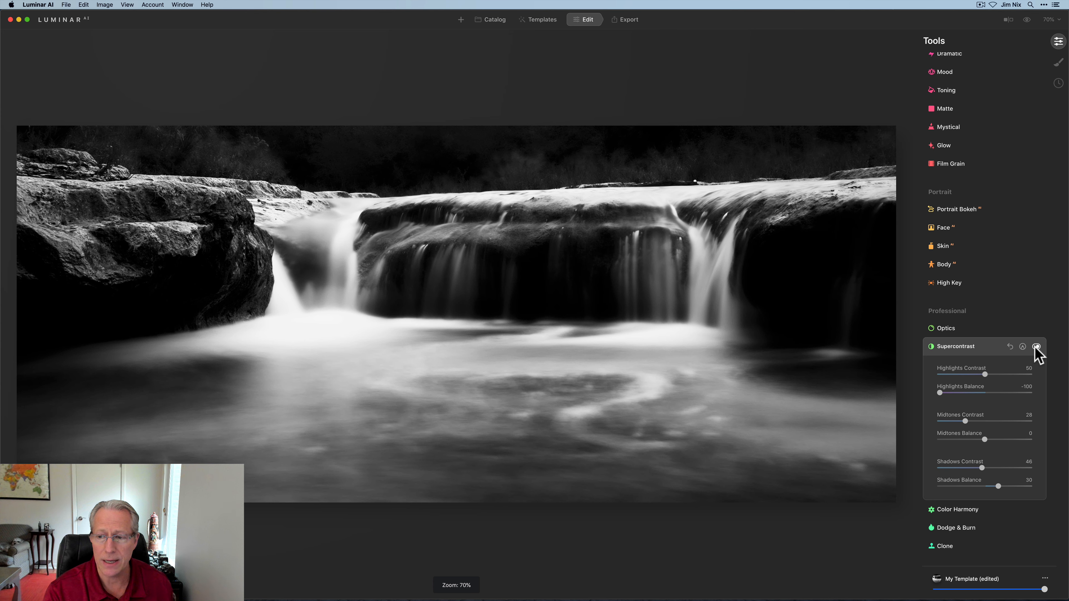
{"action": "left_click", "coordinate": [1037, 347]}
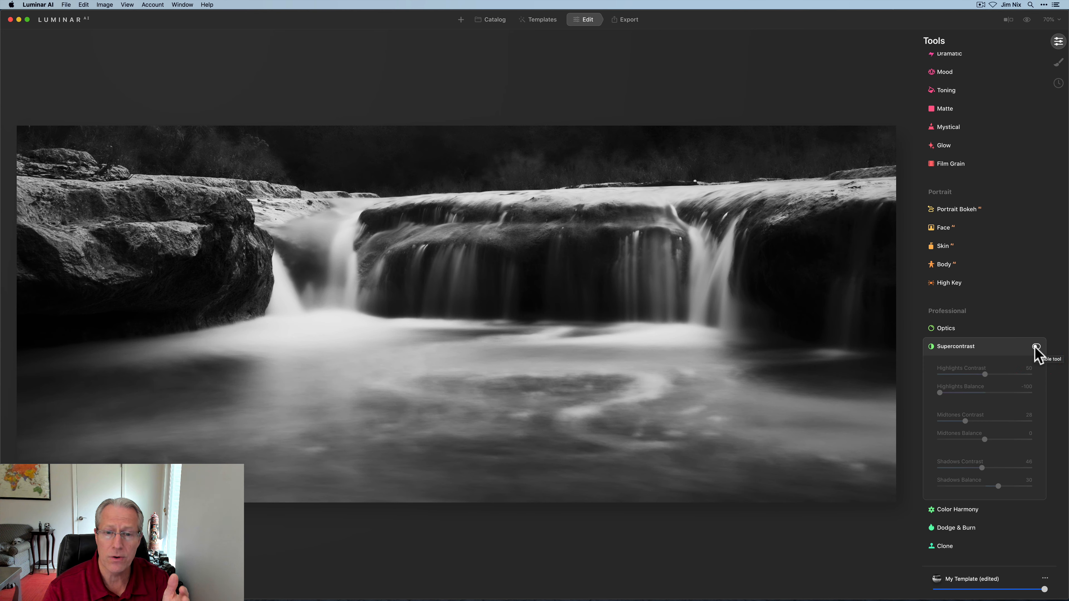
{"action": "left_click", "coordinate": [1037, 347]}
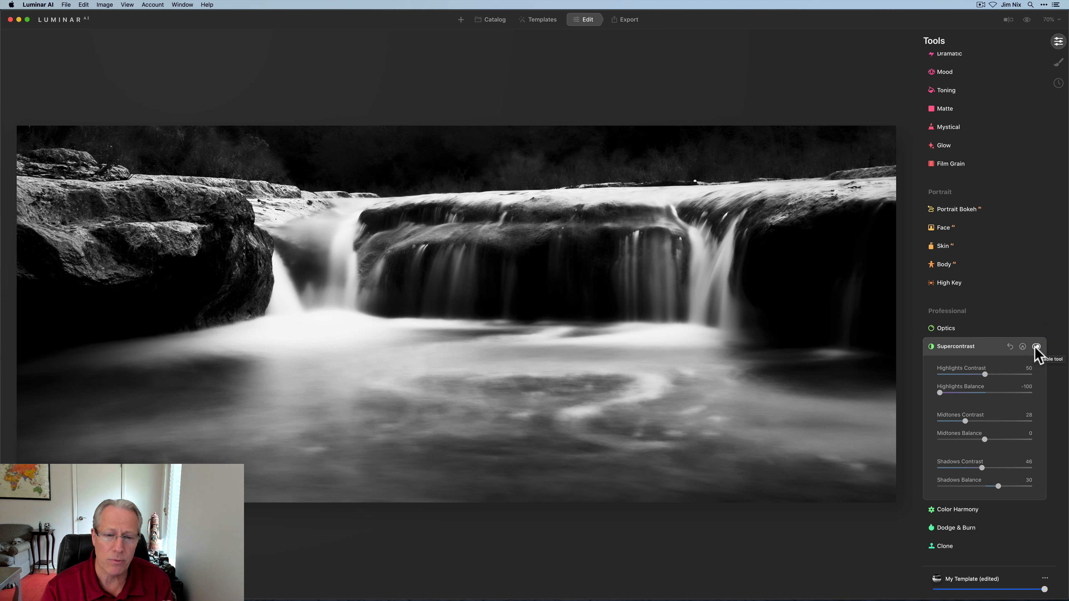
{"action": "left_click", "coordinate": [986, 350]}
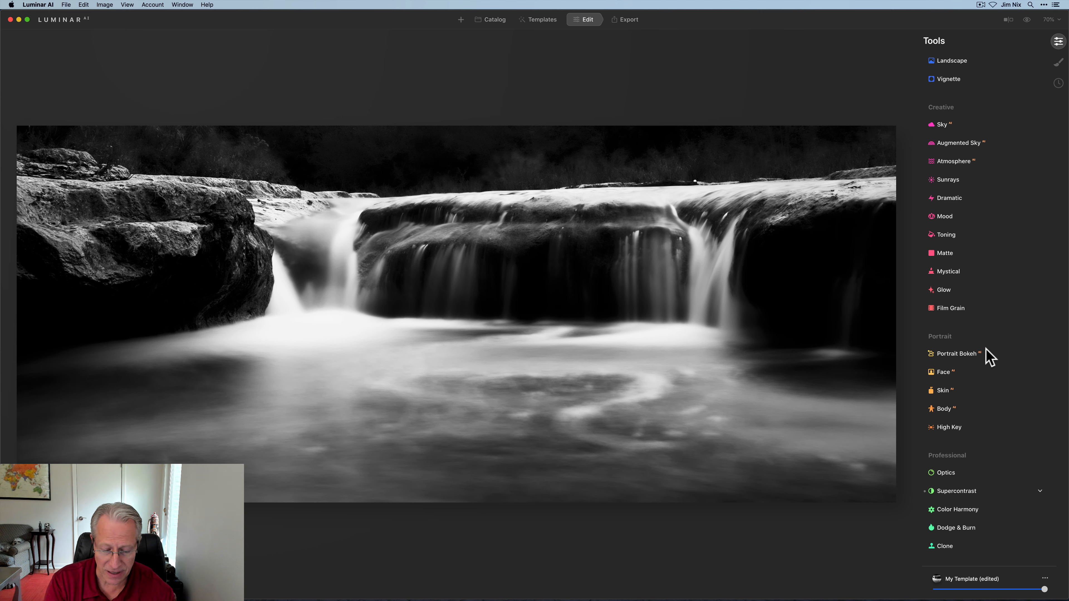
- Apply the Mystical effect to the photo with an Amount of 57
{"action": "left_click", "coordinate": [954, 269]}
{"action": "left_click_drag", "start_coordinate": [972, 300], "coordinate": [991, 299]}
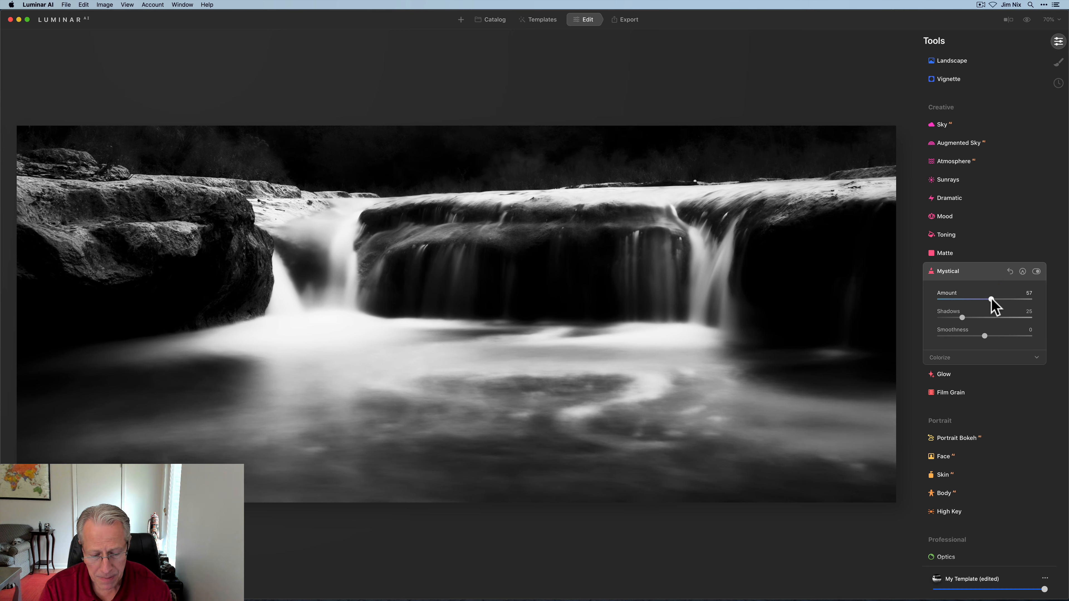
- Lighten the thin streams falling over the central rock ledge using Dodge & Burn with Strength 25 and Brush Size 64
{"action": "scroll", "coordinate": [993, 311], "scroll_direction": "down", "scroll_amount": 4}
{"action": "left_click", "coordinate": [968, 514]}
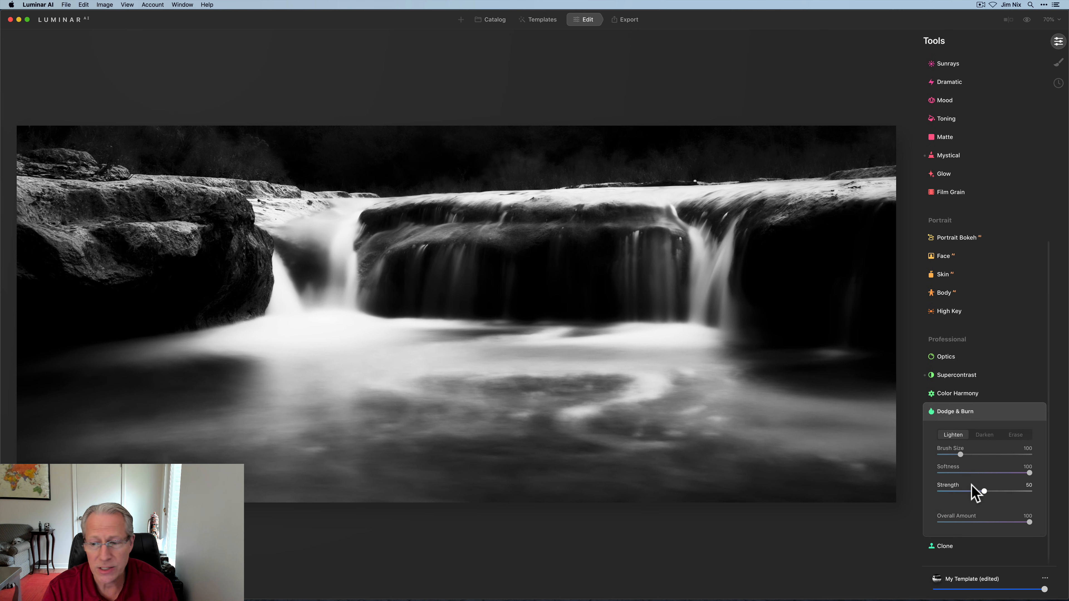
{"action": "left_click", "coordinate": [970, 491]}
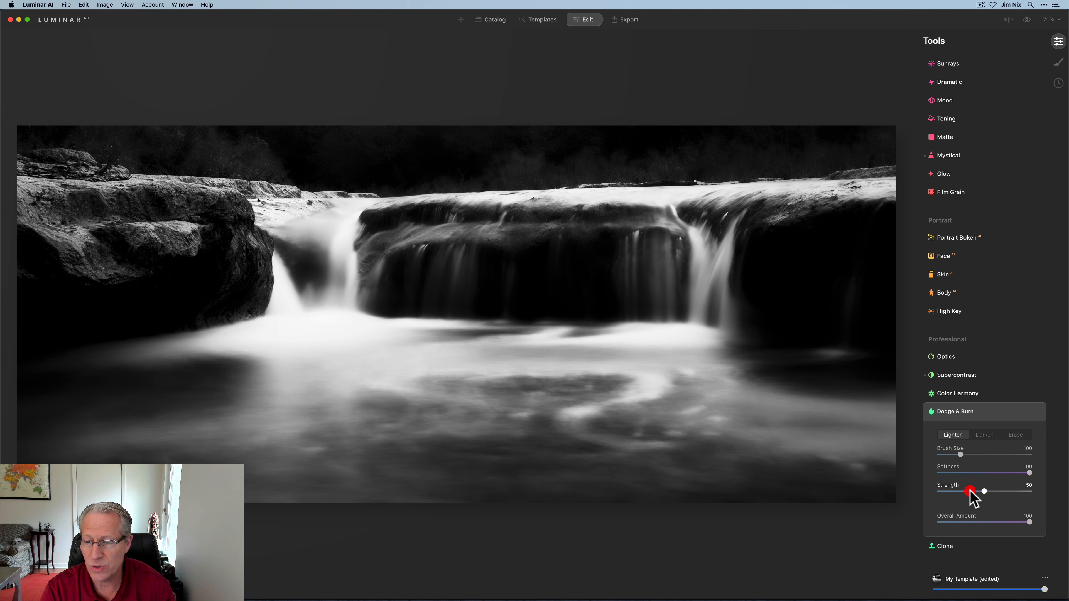
{"action": "left_click_drag", "start_coordinate": [970, 492], "coordinate": [962, 492]}
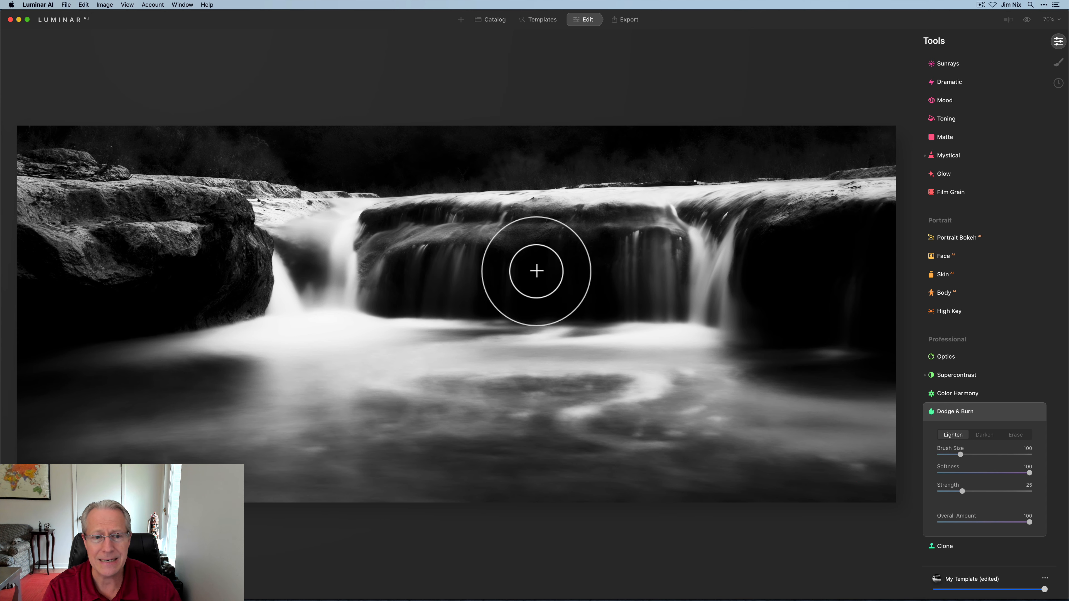
{"action": "key", "text": "bracketleft"}
{"action": "key", "text": "bracketleft"}
{"action": "key", "text": "bracketleft"}
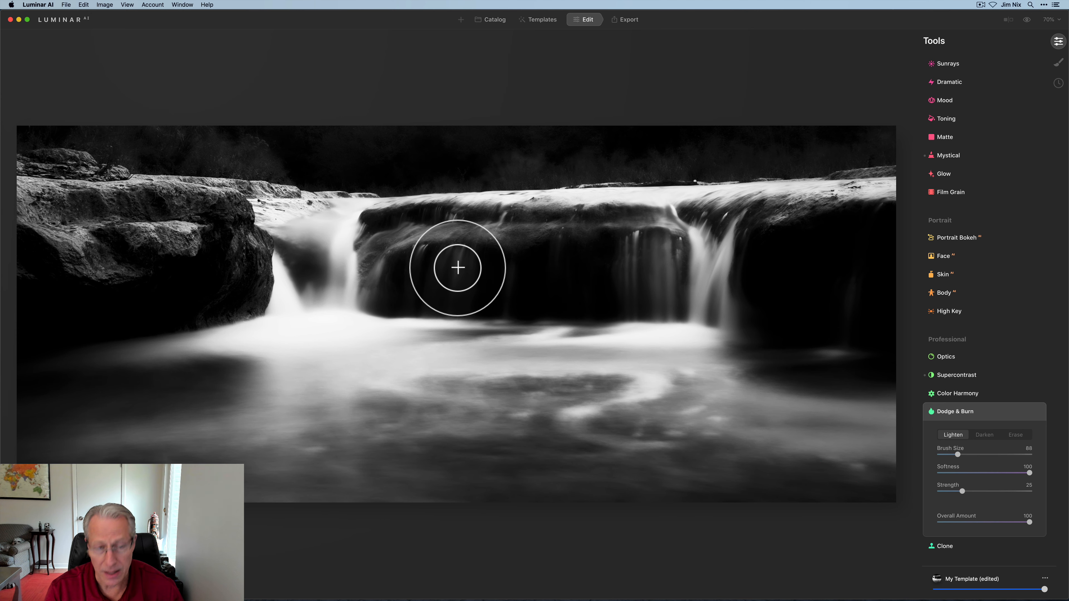
{"action": "key", "text": "bracketleft"}
{"action": "key", "text": "bracketleft"}
{"action": "mouse_move", "coordinate": [461, 260]}
{"action": "left_mouse_down"}
{"action": "mouse_move", "coordinate": [449, 319]}
{"action": "mouse_move", "coordinate": [447, 251]}
{"action": "mouse_move", "coordinate": [432, 305]}
{"action": "mouse_move", "coordinate": [454, 301]}
{"action": "mouse_move", "coordinate": [467, 248]}
{"action": "mouse_move", "coordinate": [460, 300]}
{"action": "mouse_move", "coordinate": [429, 307]}
{"action": "mouse_move", "coordinate": [439, 270]}
{"action": "mouse_move", "coordinate": [430, 306]}
{"action": "mouse_move", "coordinate": [458, 308]}
{"action": "mouse_move", "coordinate": [464, 256]}
{"action": "mouse_move", "coordinate": [490, 309]}
{"action": "left_mouse_up"}
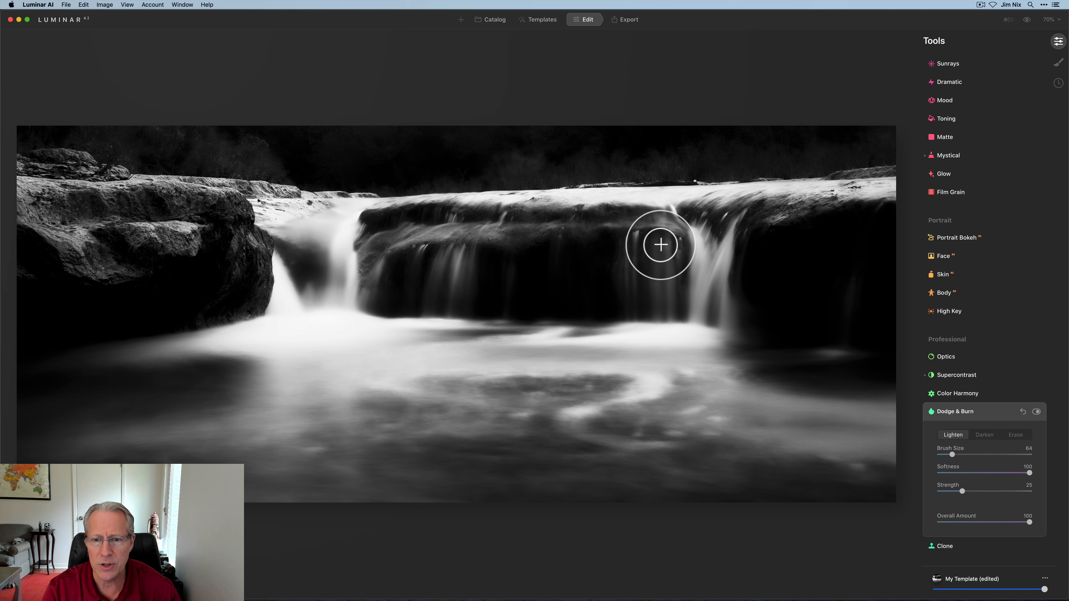
{"action": "mouse_move", "coordinate": [661, 245]}
{"action": "left_mouse_down"}
{"action": "mouse_move", "coordinate": [665, 308]}
{"action": "mouse_move", "coordinate": [659, 248]}
{"action": "left_mouse_up"}
{"action": "mouse_move", "coordinate": [640, 245]}
{"action": "left_mouse_down"}
{"action": "mouse_move", "coordinate": [628, 313]}
{"action": "mouse_move", "coordinate": [637, 242]}
{"action": "mouse_move", "coordinate": [659, 246]}
{"action": "mouse_move", "coordinate": [663, 317]}
{"action": "mouse_move", "coordinate": [633, 243]}
{"action": "mouse_move", "coordinate": [628, 322]}
{"action": "mouse_move", "coordinate": [632, 289]}
{"action": "left_mouse_up"}
{"action": "mouse_move", "coordinate": [465, 258]}
{"action": "left_mouse_down"}
{"action": "mouse_move", "coordinate": [453, 306]}
{"action": "mouse_move", "coordinate": [453, 277]}
{"action": "mouse_move", "coordinate": [444, 301]}
{"action": "mouse_move", "coordinate": [450, 266]}
{"action": "mouse_move", "coordinate": [434, 312]}
{"action": "left_mouse_up"}
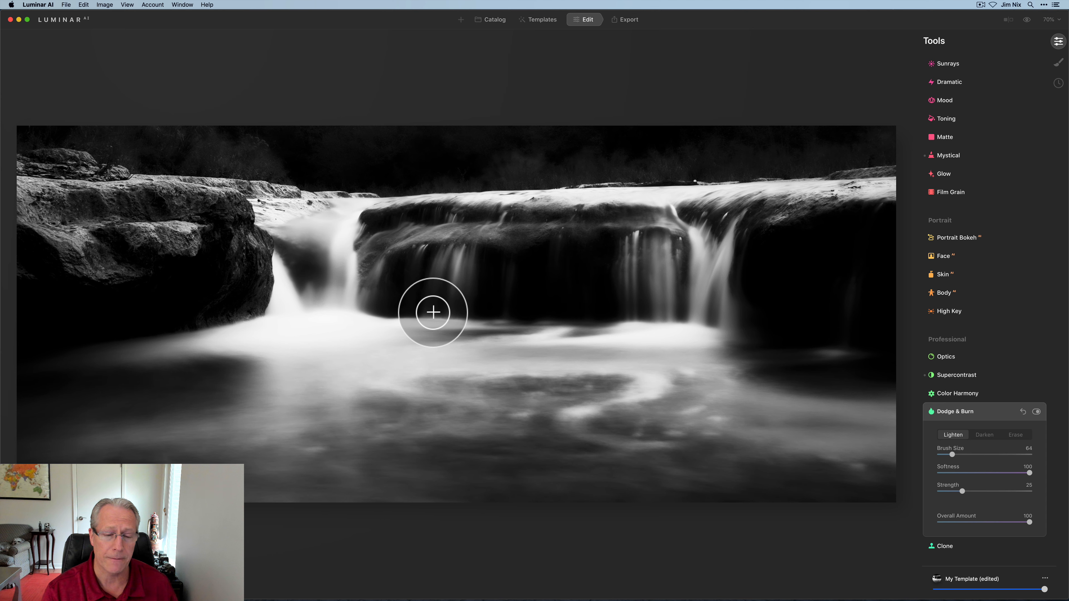
- Lighten the foreground pool, enlarging the brush to 88, and compare the photo with and without Dodge & Burn, leaving it enabled
{"action": "mouse_move", "coordinate": [728, 389]}
{"action": "left_mouse_down"}
{"action": "mouse_move", "coordinate": [723, 387]}
{"action": "mouse_move", "coordinate": [897, 432]}
{"action": "mouse_move", "coordinate": [794, 432]}
{"action": "mouse_move", "coordinate": [886, 460]}
{"action": "mouse_move", "coordinate": [677, 392]}
{"action": "mouse_move", "coordinate": [697, 405]}
{"action": "mouse_move", "coordinate": [689, 380]}
{"action": "mouse_move", "coordinate": [728, 361]}
{"action": "mouse_move", "coordinate": [636, 359]}
{"action": "mouse_move", "coordinate": [733, 403]}
{"action": "mouse_move", "coordinate": [868, 443]}
{"action": "mouse_move", "coordinate": [656, 392]}
{"action": "mouse_move", "coordinate": [596, 356]}
{"action": "mouse_move", "coordinate": [526, 353]}
{"action": "mouse_move", "coordinate": [387, 355]}
{"action": "mouse_move", "coordinate": [371, 367]}
{"action": "mouse_move", "coordinate": [370, 386]}
{"action": "mouse_move", "coordinate": [475, 396]}
{"action": "mouse_move", "coordinate": [369, 388]}
{"action": "mouse_move", "coordinate": [296, 399]}
{"action": "mouse_move", "coordinate": [281, 416]}
{"action": "left_mouse_up"}
{"action": "key", "text": "bracketright"}
{"action": "key", "text": "bracketright"}
{"action": "key", "text": "bracketright"}
{"action": "left_click", "coordinate": [278, 415]}
{"action": "left_click_drag", "start_coordinate": [173, 442], "coordinate": [303, 408]}
{"action": "mouse_move", "coordinate": [157, 440]}
{"action": "left_mouse_down"}
{"action": "mouse_move", "coordinate": [296, 415]}
{"action": "mouse_move", "coordinate": [148, 445]}
{"action": "left_mouse_up"}
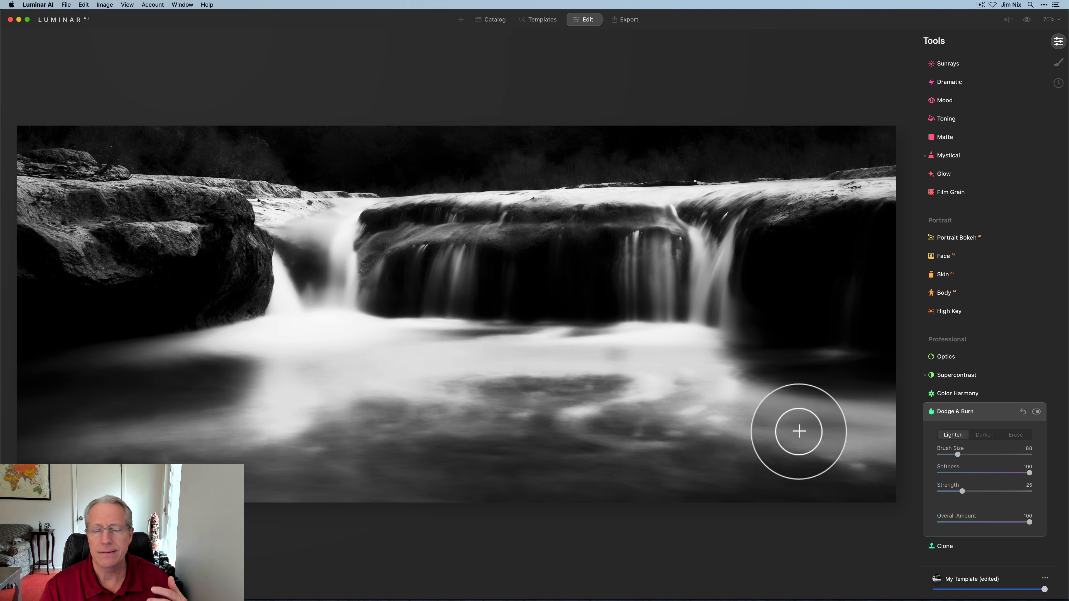
{"action": "left_click", "coordinate": [1036, 411]}
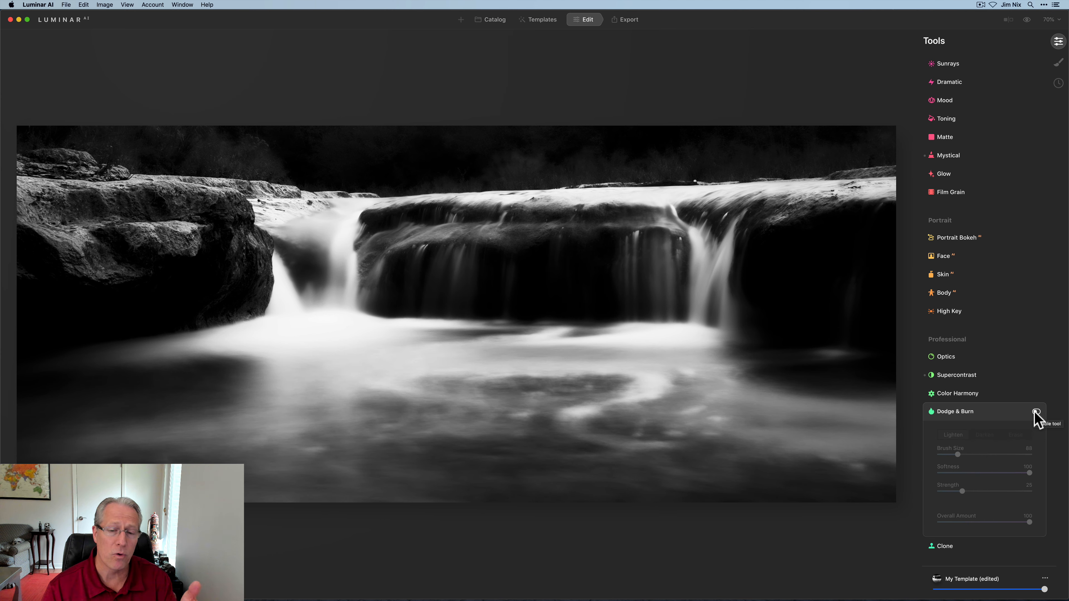
{"action": "left_click", "coordinate": [1037, 412]}
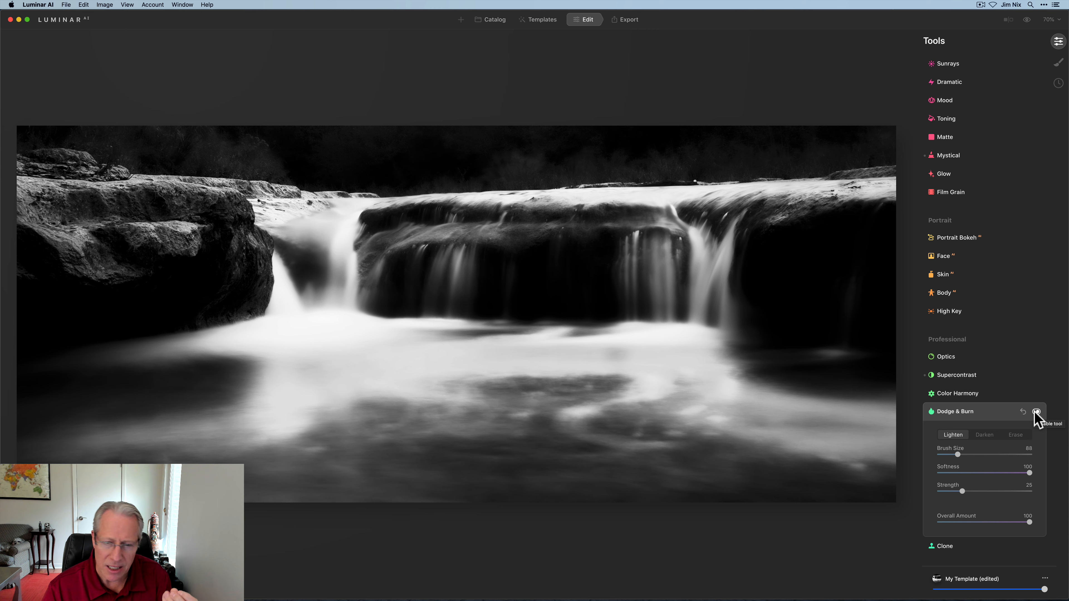
{"action": "left_click", "coordinate": [998, 416]}
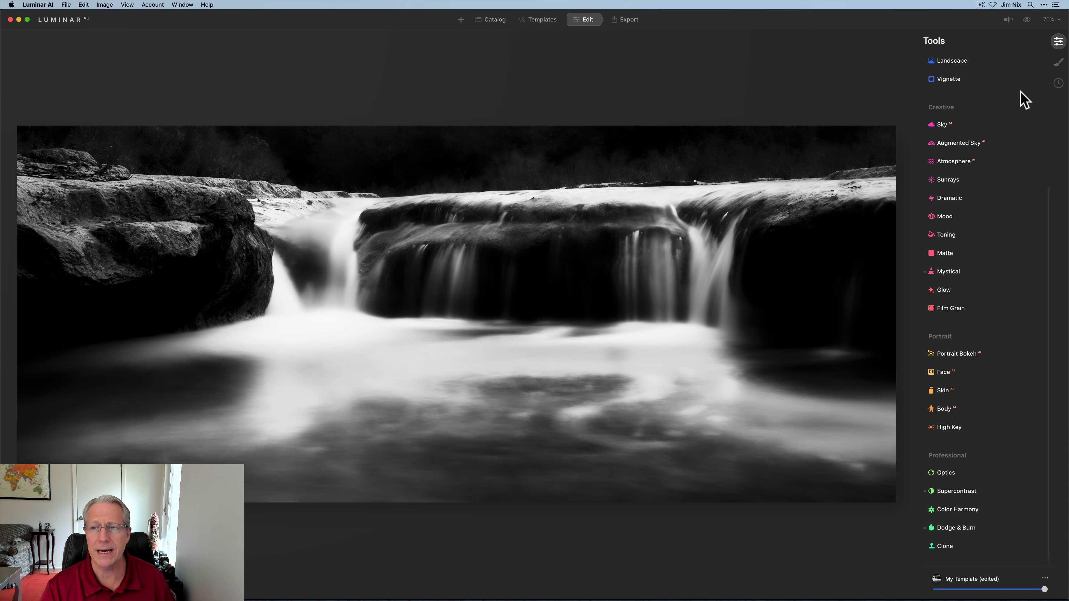
- Compare the edited photo with the original colour version, and display the shadow and highlight clipping overlay
{"action": "left_click", "coordinate": [1027, 20]}
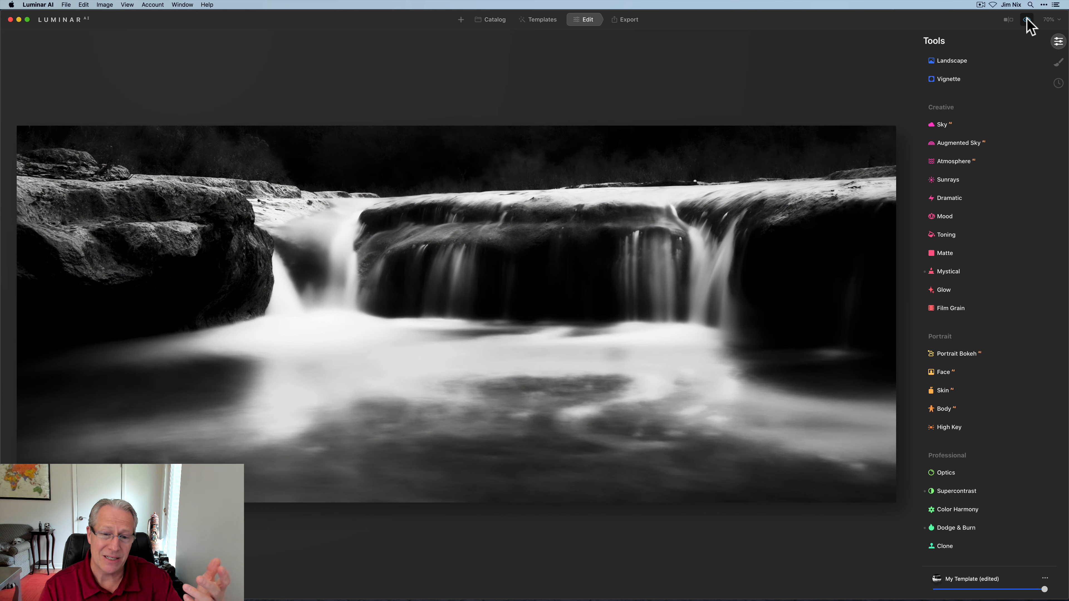
{"action": "left_click", "coordinate": [1027, 19]}
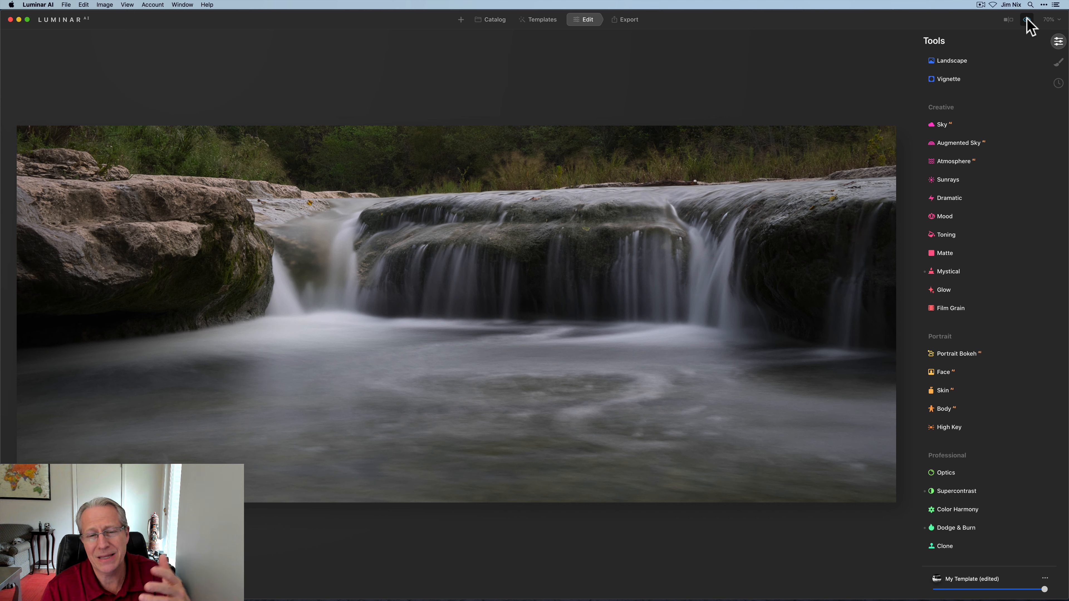
{"action": "left_click", "coordinate": [1027, 20]}
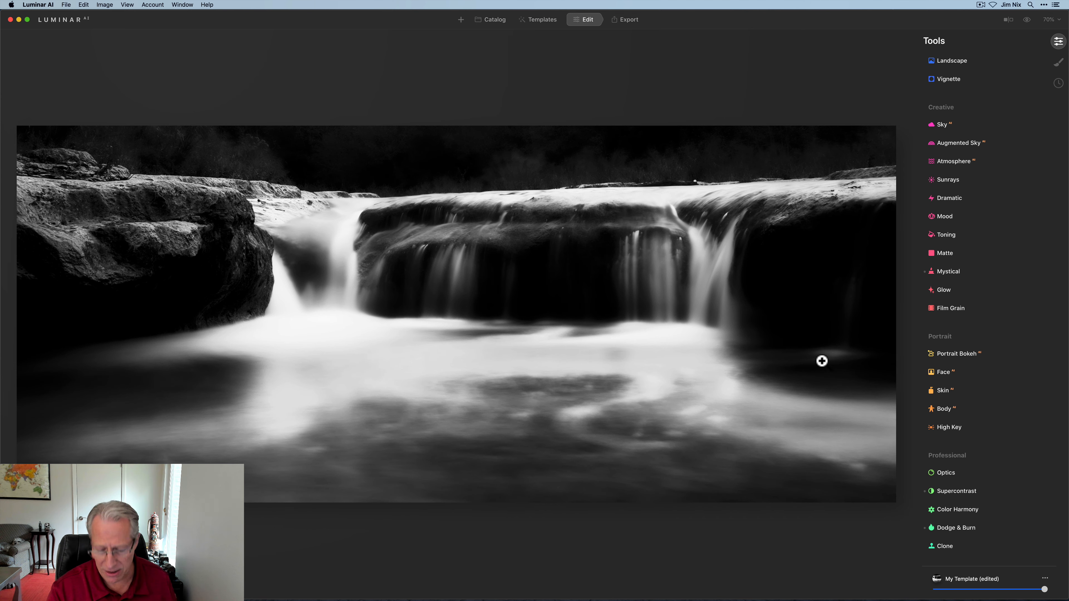
{"action": "key", "text": "j"}
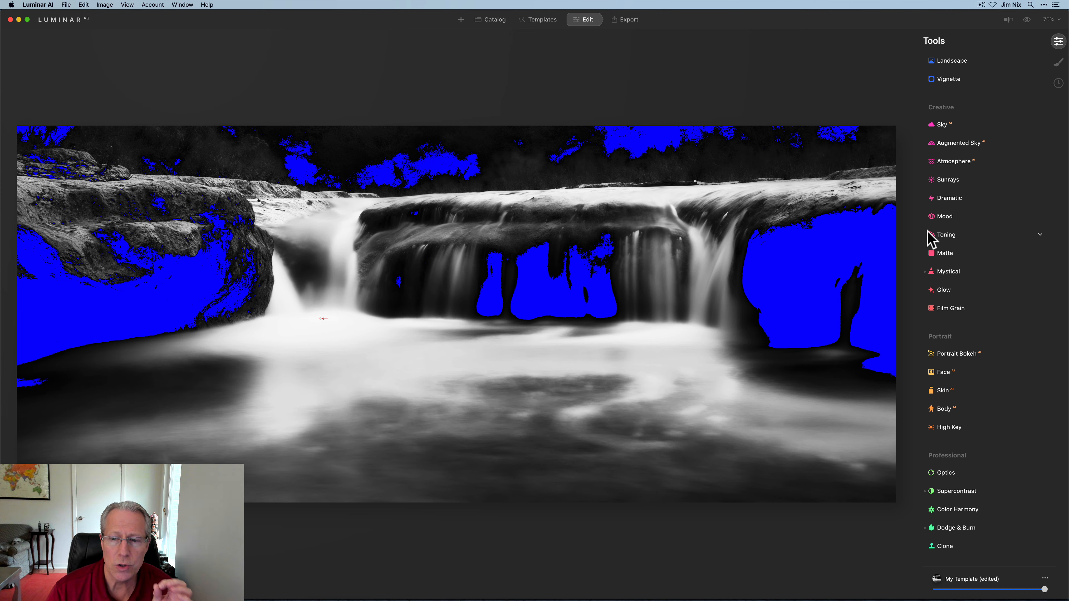
- In the Light adjustments, try Blacks at about 36 against the clipping overlay, and settle on Blacks -5 and Whites 5
{"action": "scroll", "coordinate": [930, 241], "scroll_direction": "up", "scroll_amount": 5}
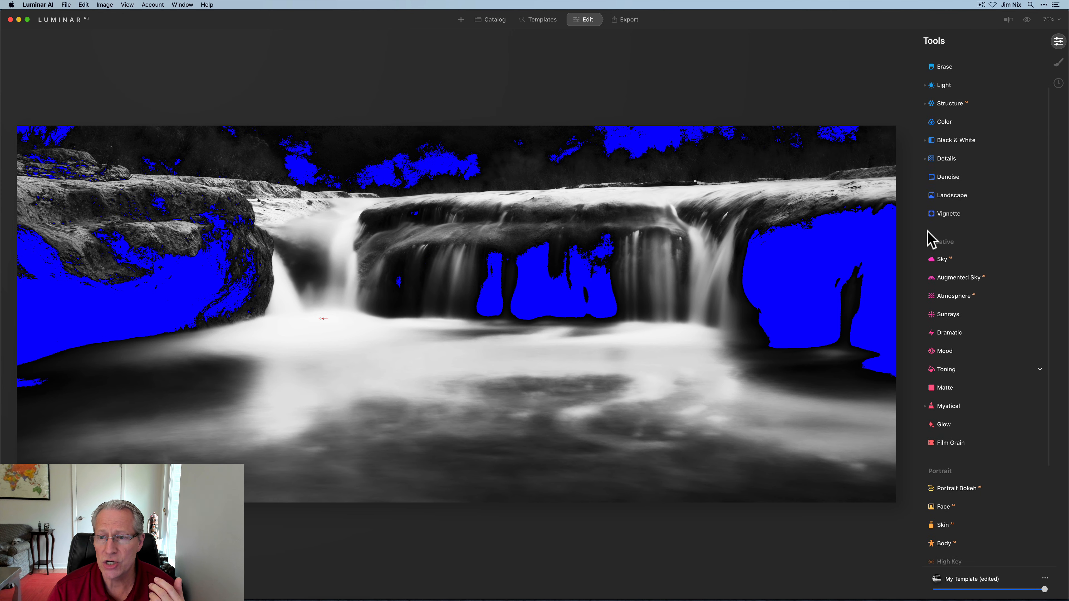
{"action": "left_click", "coordinate": [953, 134]}
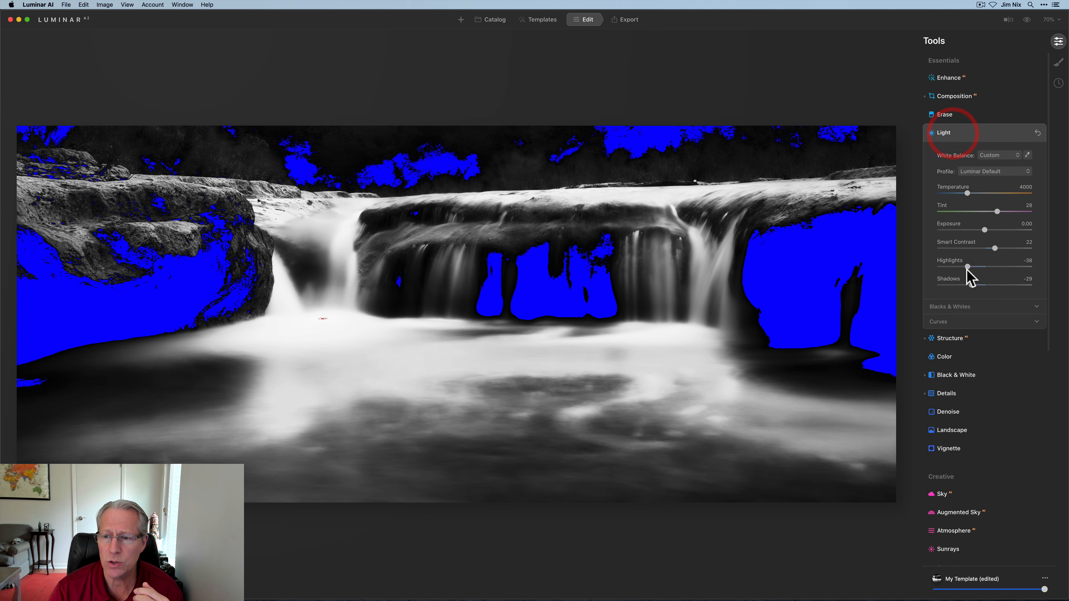
{"action": "scroll", "coordinate": [961, 286], "scroll_direction": "down", "scroll_amount": 2}
{"action": "left_click", "coordinate": [955, 279]}
{"action": "scroll", "coordinate": [959, 287], "scroll_direction": "down", "scroll_amount": 3}
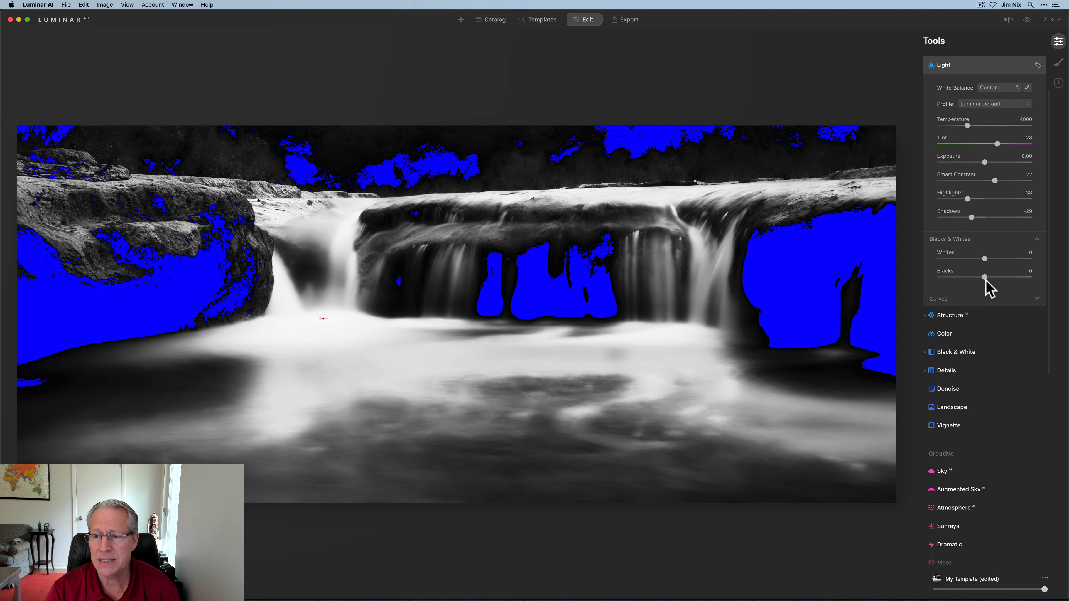
{"action": "mouse_move", "coordinate": [985, 278]}
{"action": "left_mouse_down"}
{"action": "mouse_move", "coordinate": [990, 287]}
{"action": "mouse_move", "coordinate": [1002, 278]}
{"action": "left_mouse_up"}
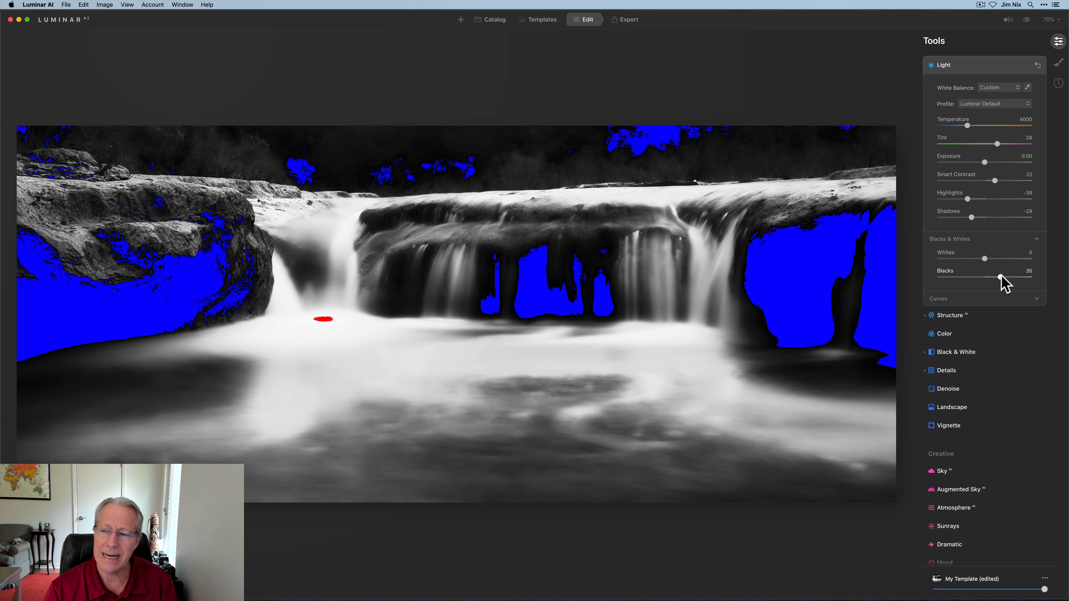
{"action": "left_click_drag", "start_coordinate": [1002, 277], "coordinate": [983, 277]}
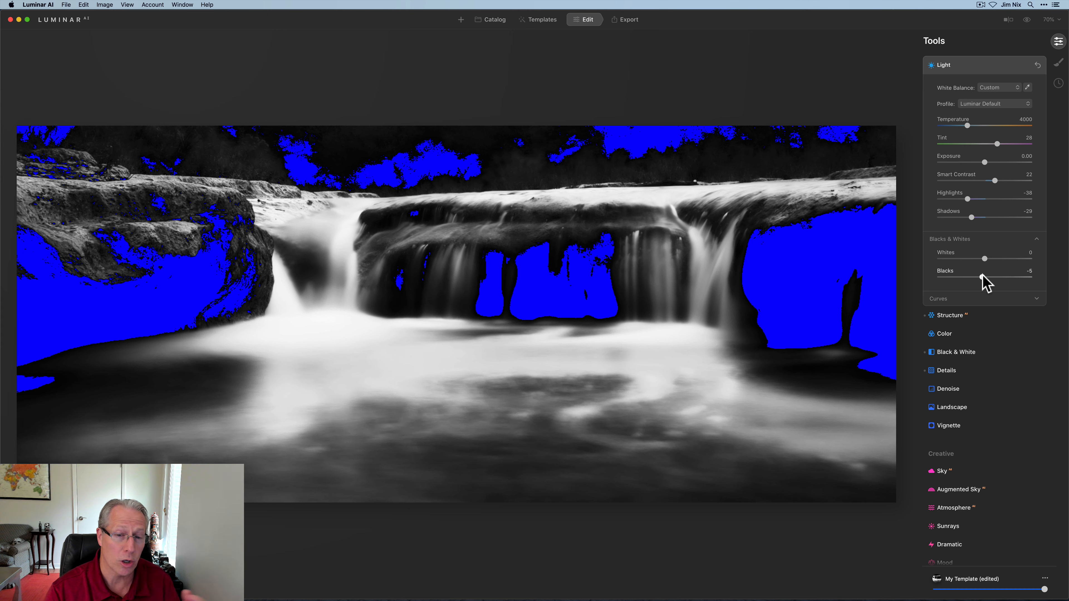
{"action": "left_click", "coordinate": [983, 277]}
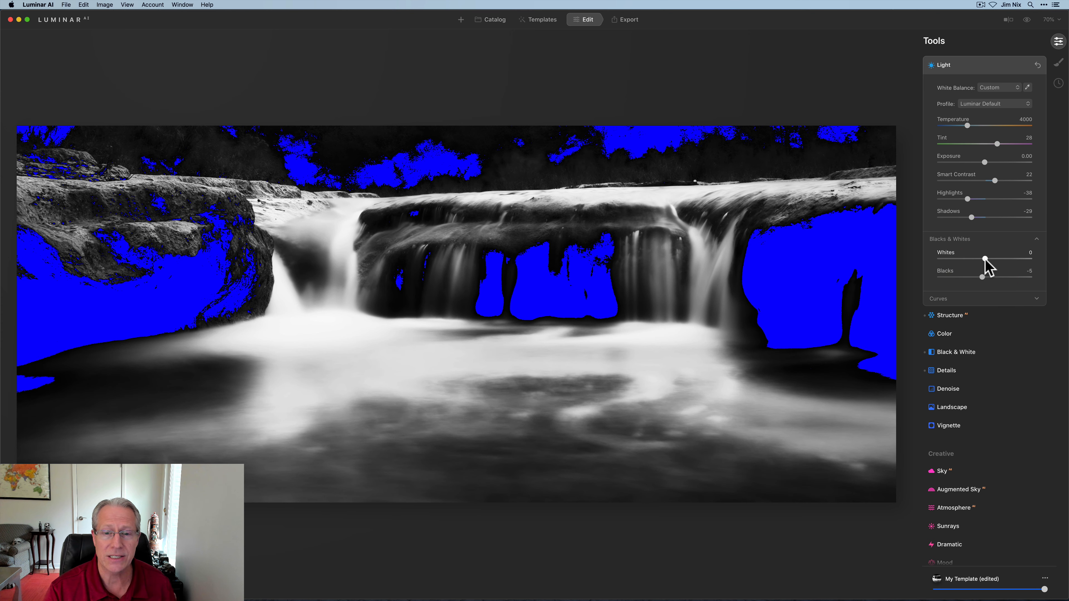
{"action": "left_click_drag", "start_coordinate": [986, 260], "coordinate": [988, 260]}
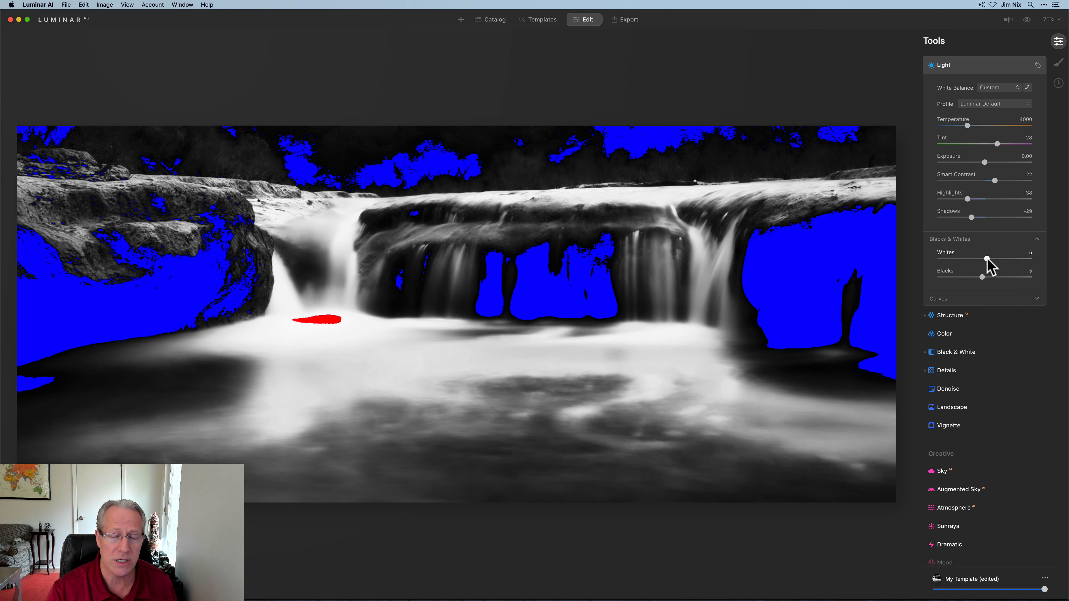
{"action": "left_click", "coordinate": [988, 260]}
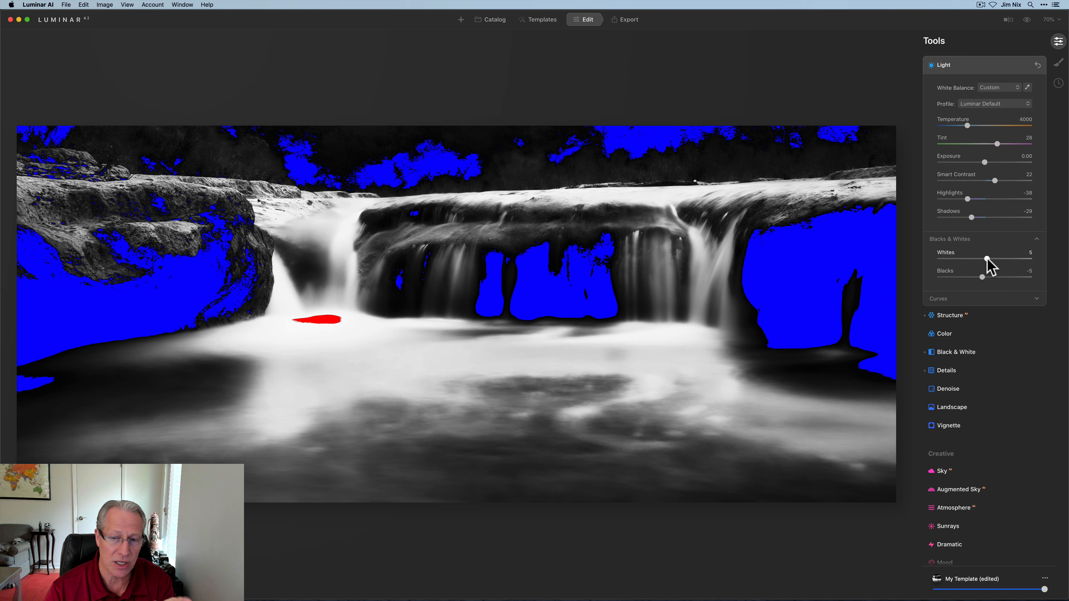